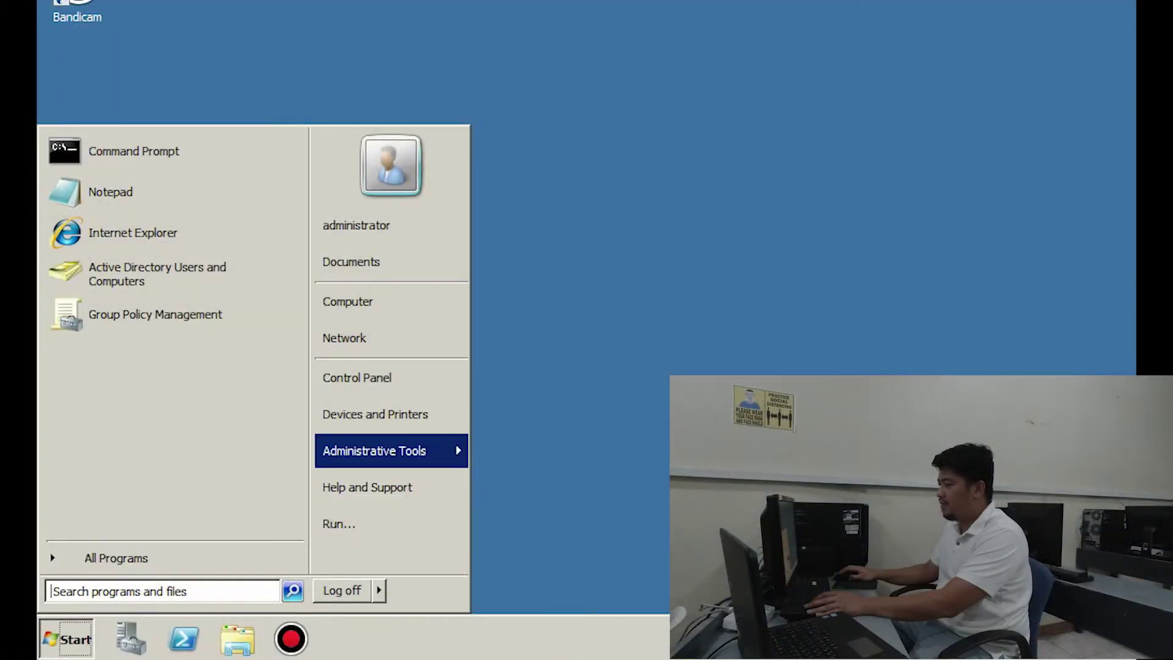
# Launch File Server Resource Manager, expand Quota Management to Quota Templates, and start a new template.
pyautogui.moveTo(385, 450)
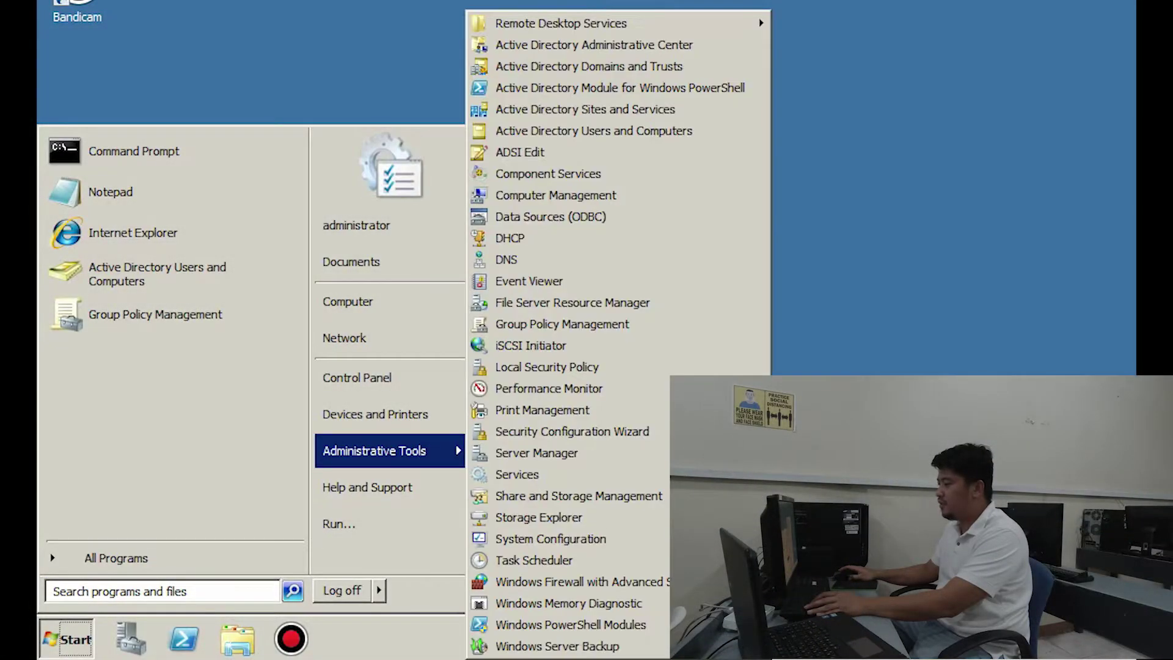
pyautogui.click(573, 302)
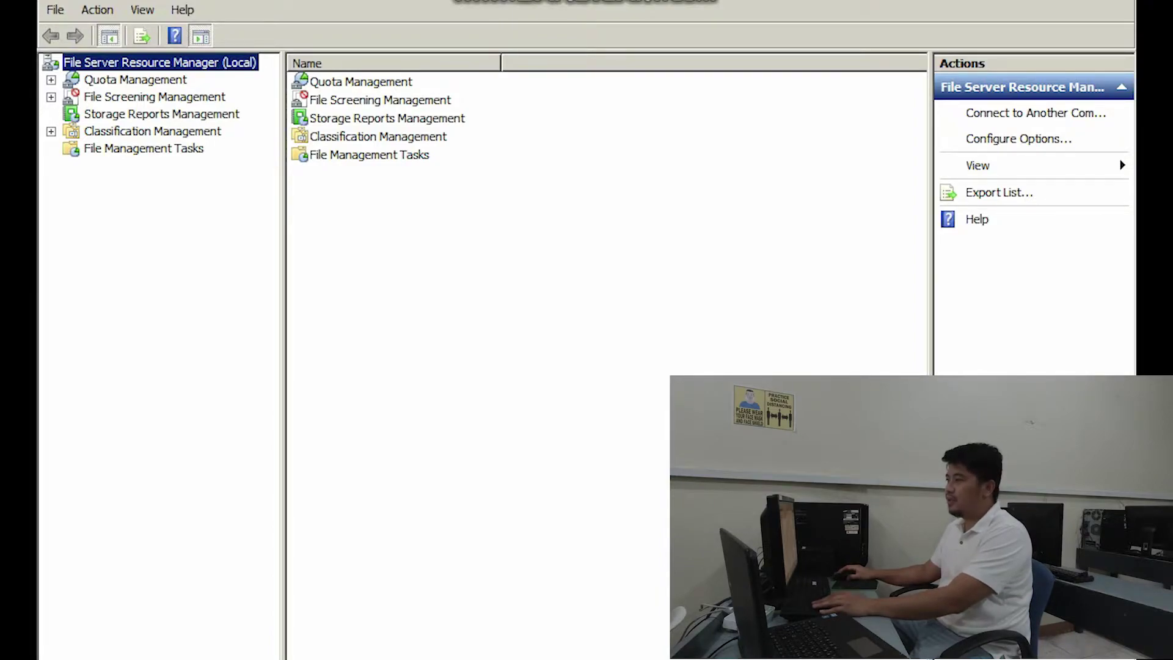
pyautogui.doubleClick(360, 81)
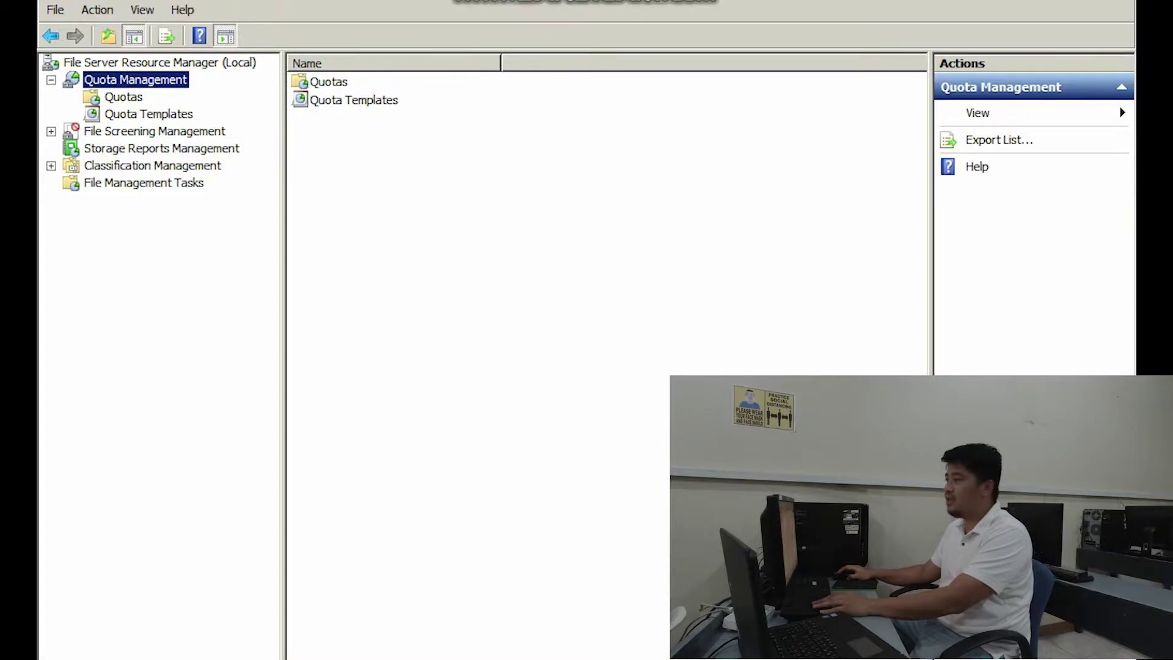
pyautogui.doubleClick(354, 99)
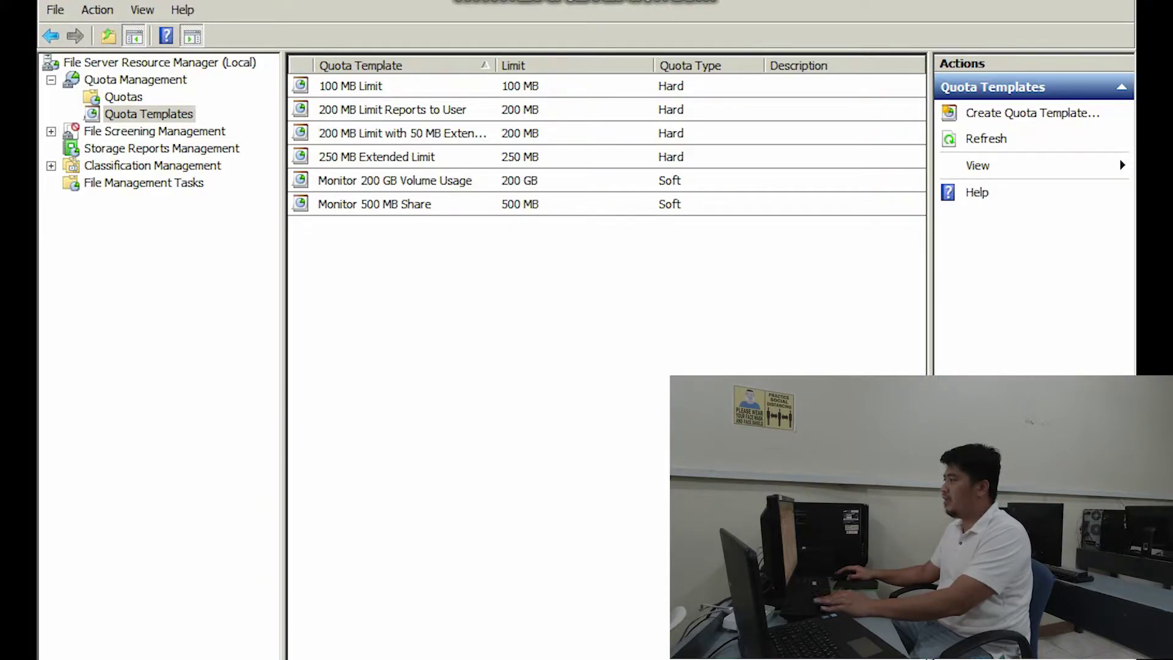
pyautogui.click(1032, 113)
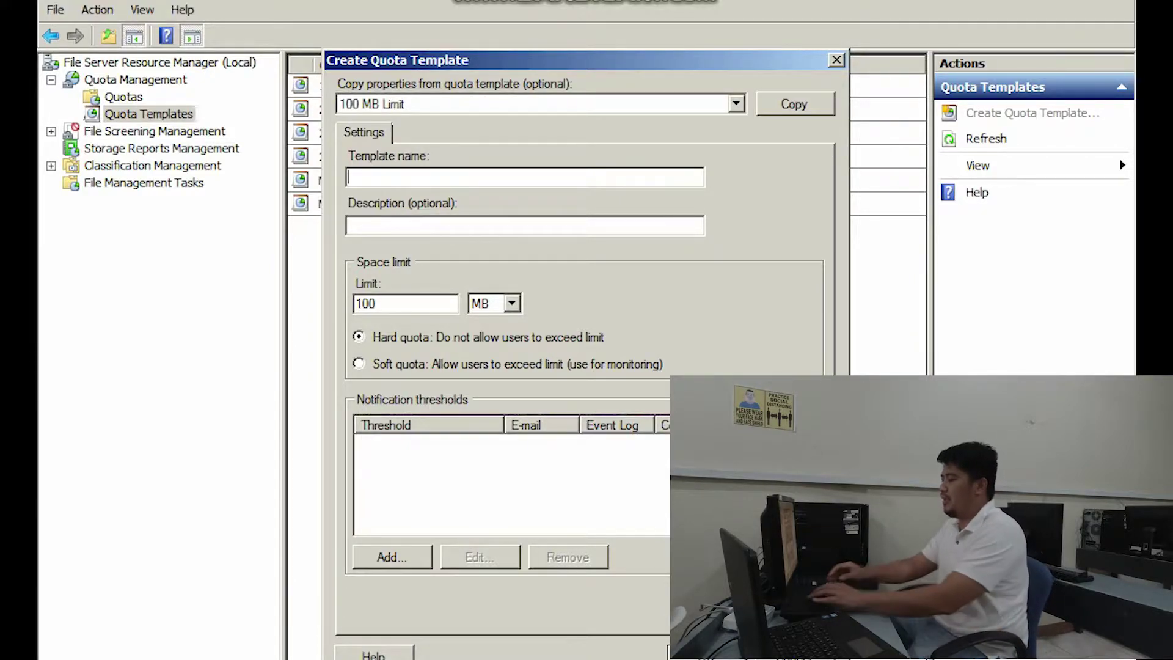
# Name the template '50 GB', set its hard limit to 50 GB, and save it.
pyautogui.write('50 g')
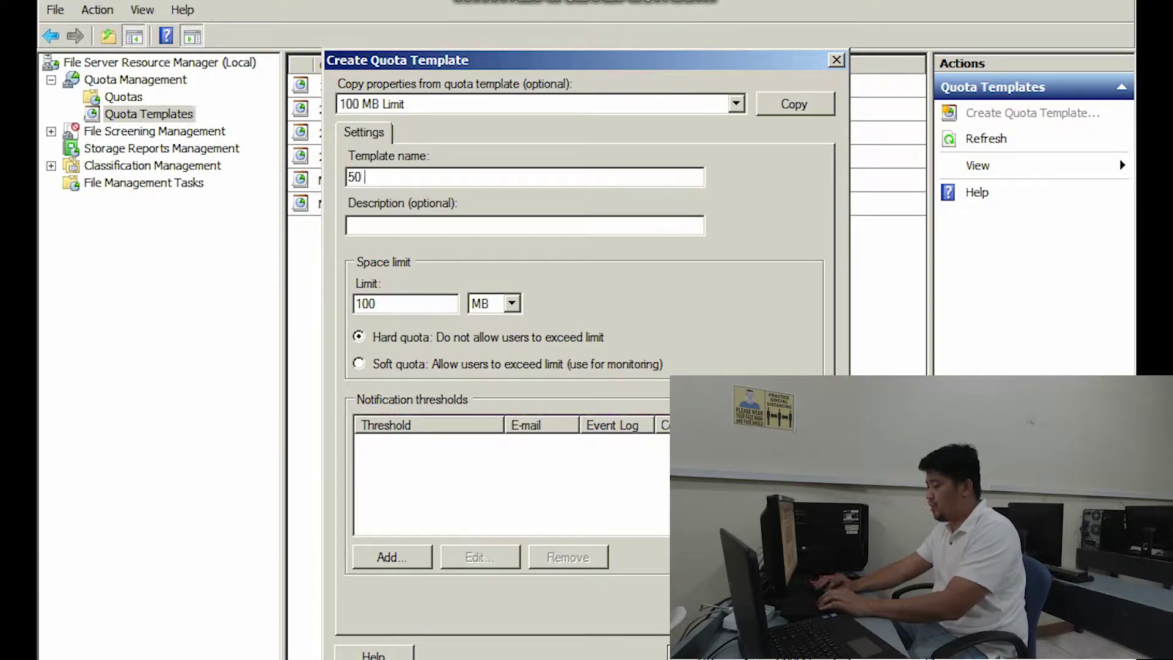
pyautogui.press('BackSpace')
pyautogui.write('GB')
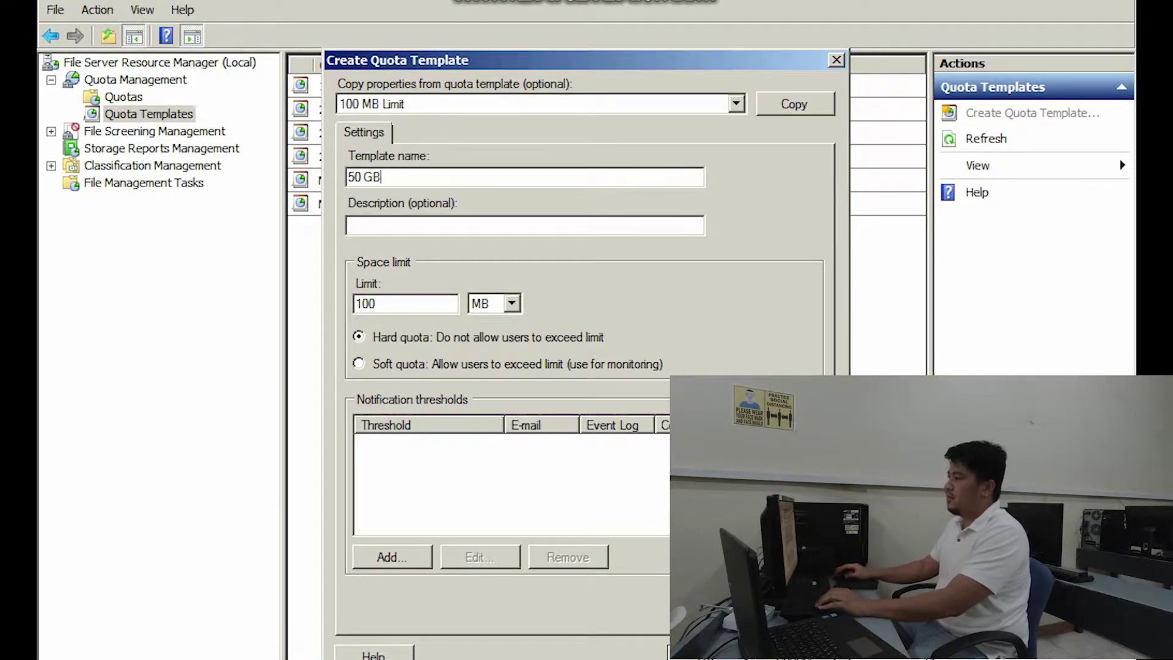
pyautogui.press('Tab')
pyautogui.press('Tab')
pyautogui.write('50')
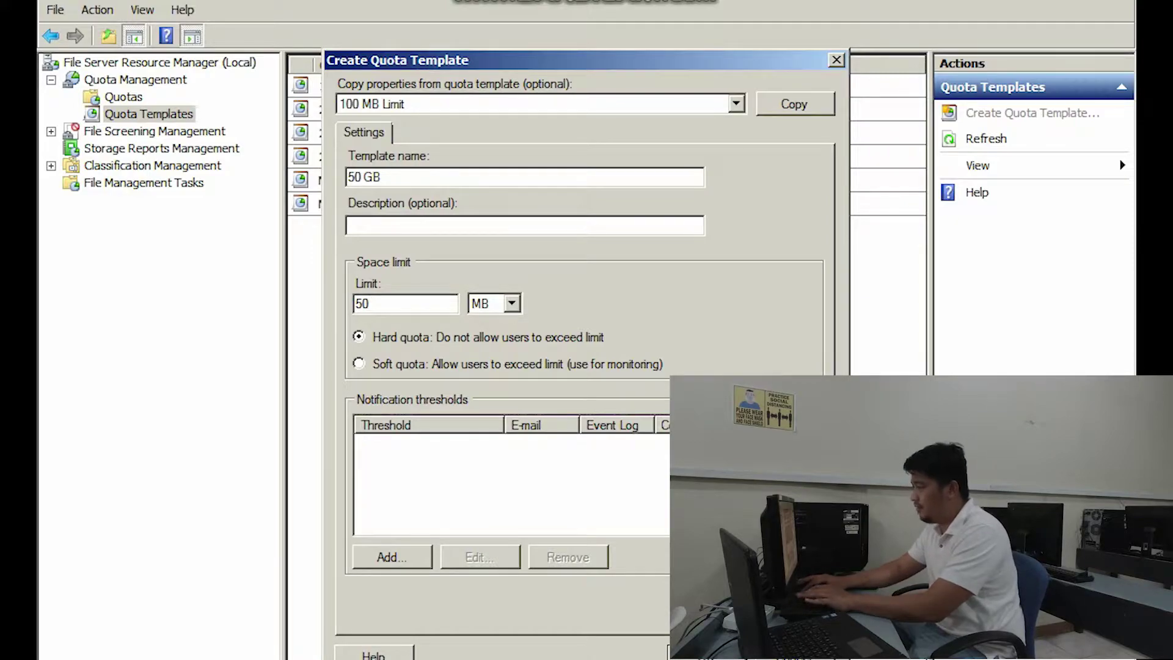
pyautogui.press('Tab')
pyautogui.hotkey('alt', 'Down')
pyautogui.press('Down')
pyautogui.press('Return')
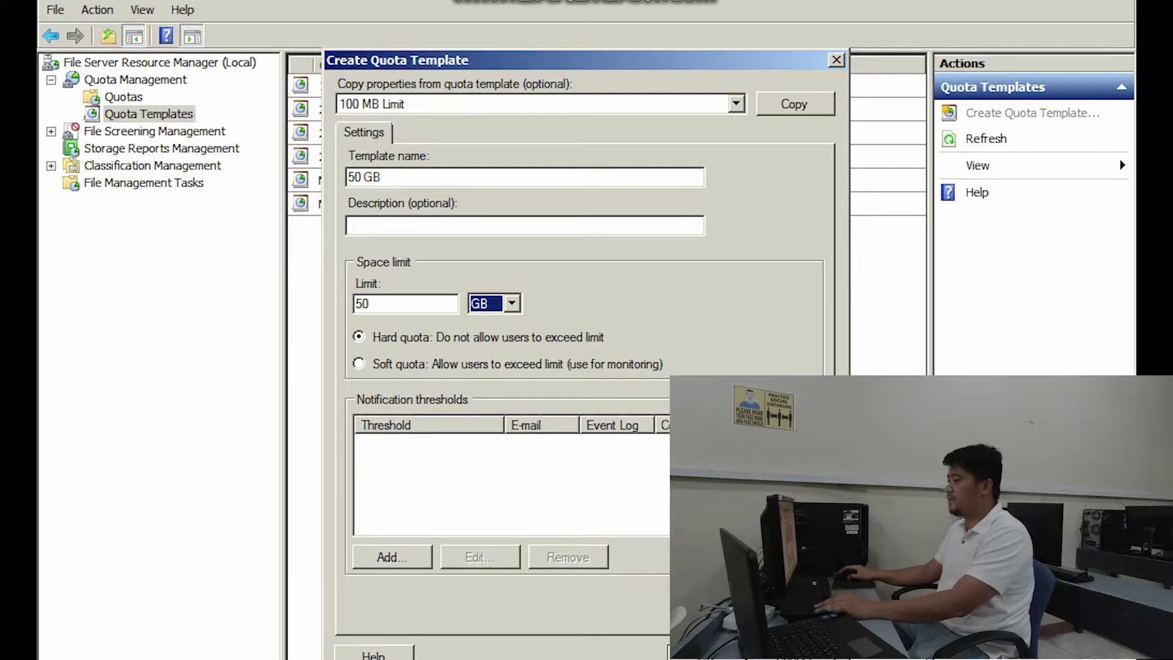
pyautogui.press('Return')
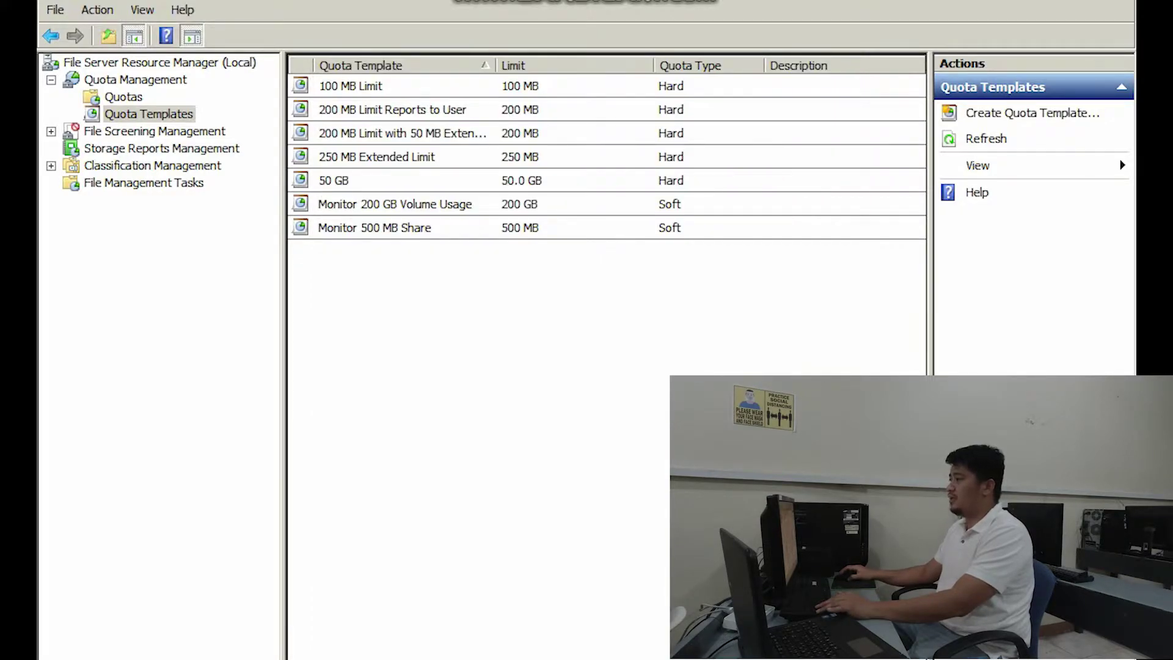
# Select the new 50 GB template in the list, then close File Server Resource Manager.
pyautogui.click(334, 180)
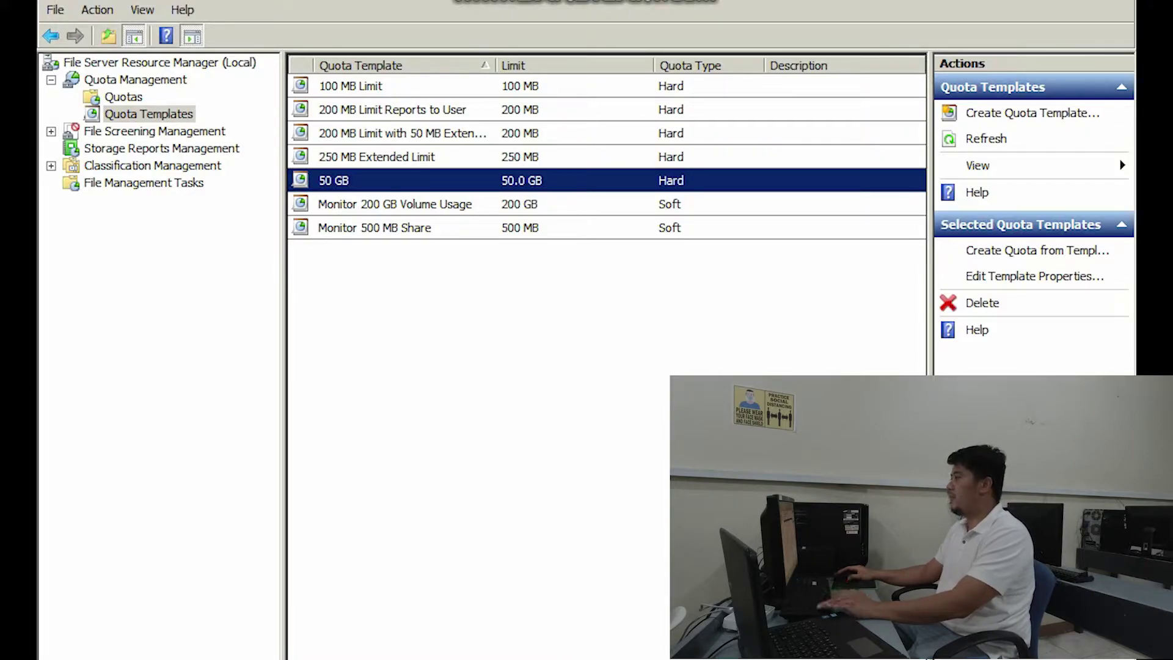
pyautogui.hotkey('alt', 'F4')
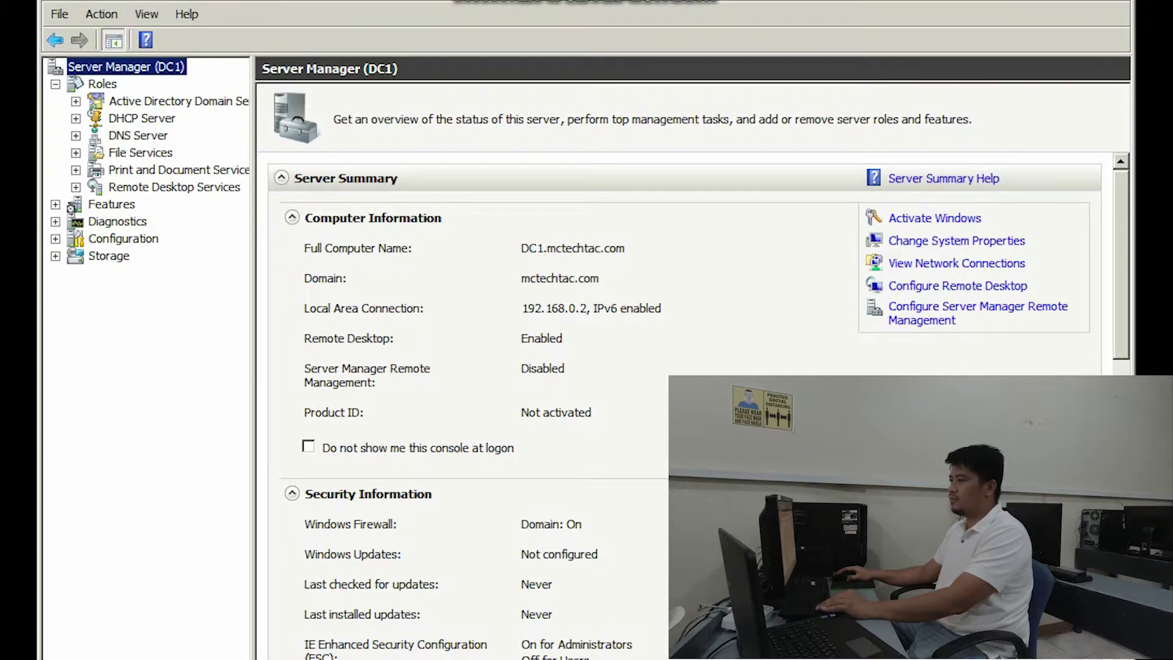
# Expand File Services and show Share and Storage Management with its seven existing SMB shares.
pyautogui.click(76, 152)
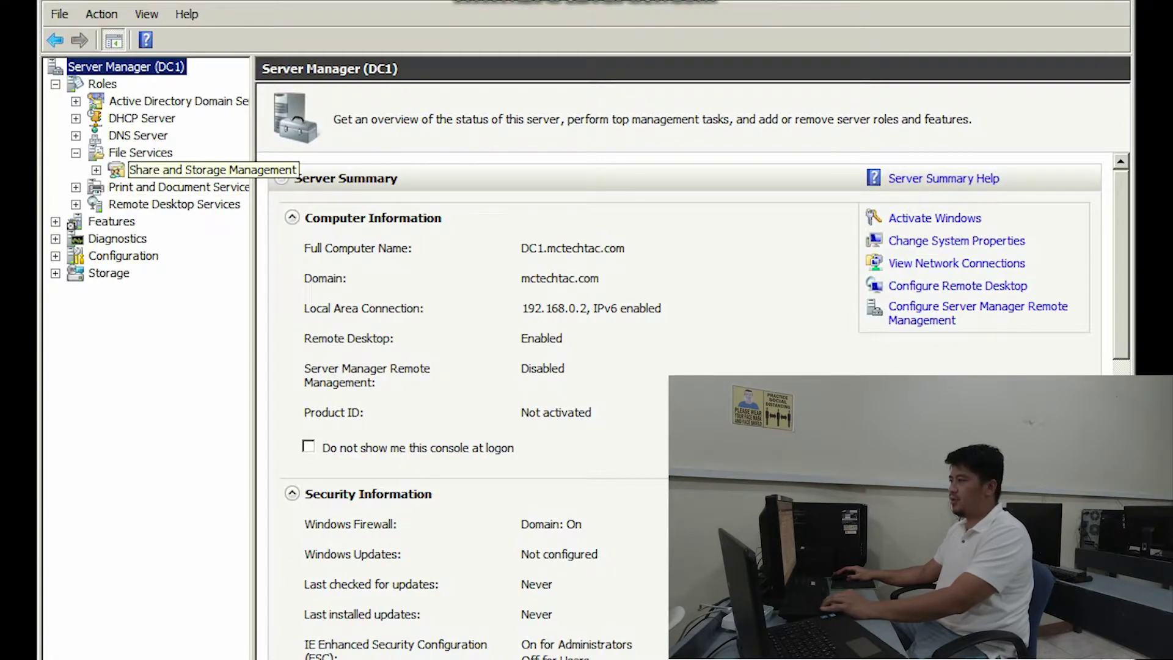
pyautogui.click(183, 170)
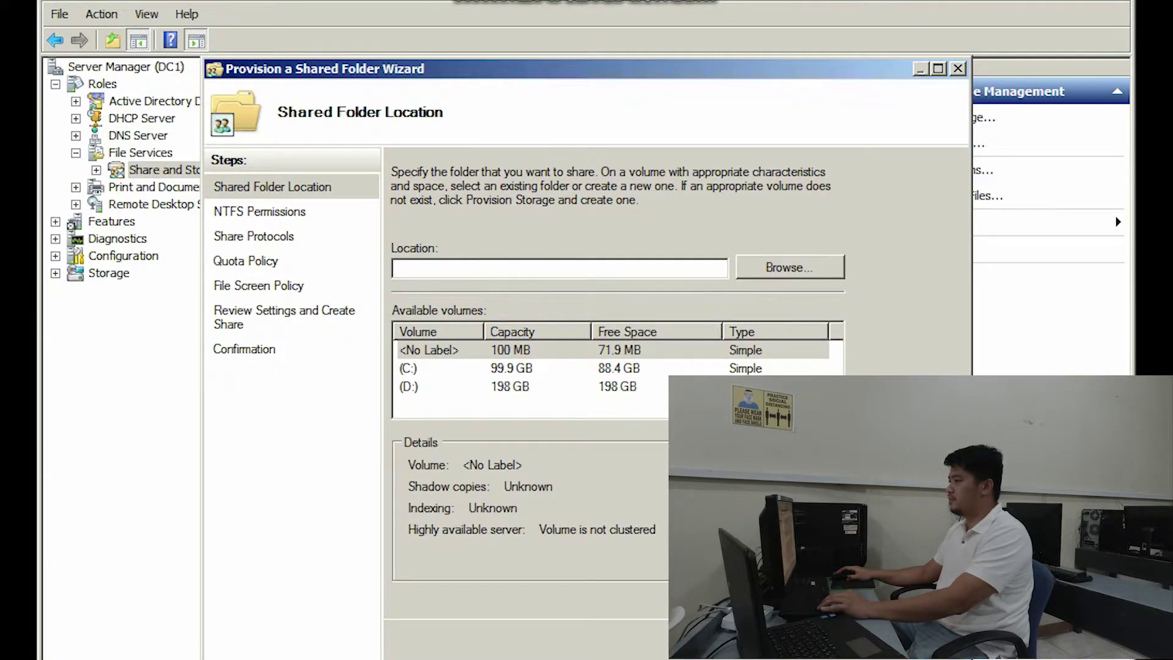
# Pick the NSD folder on drive d$ as the share location and continue to NTFS permissions.
pyautogui.click(790, 267)
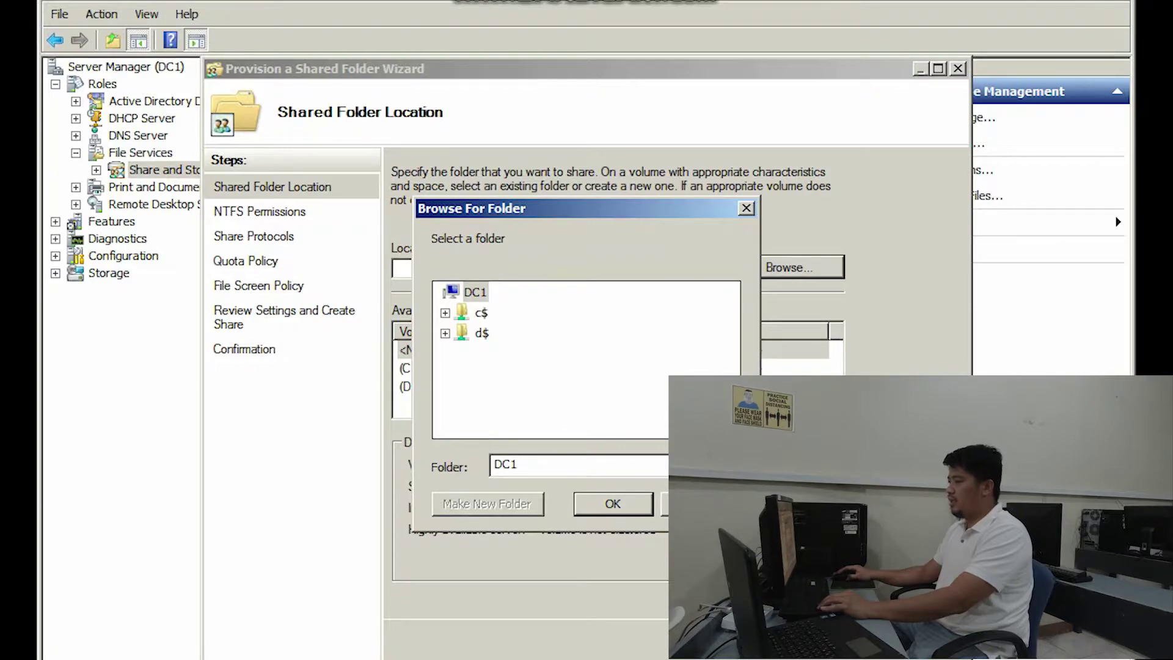
pyautogui.click(445, 333)
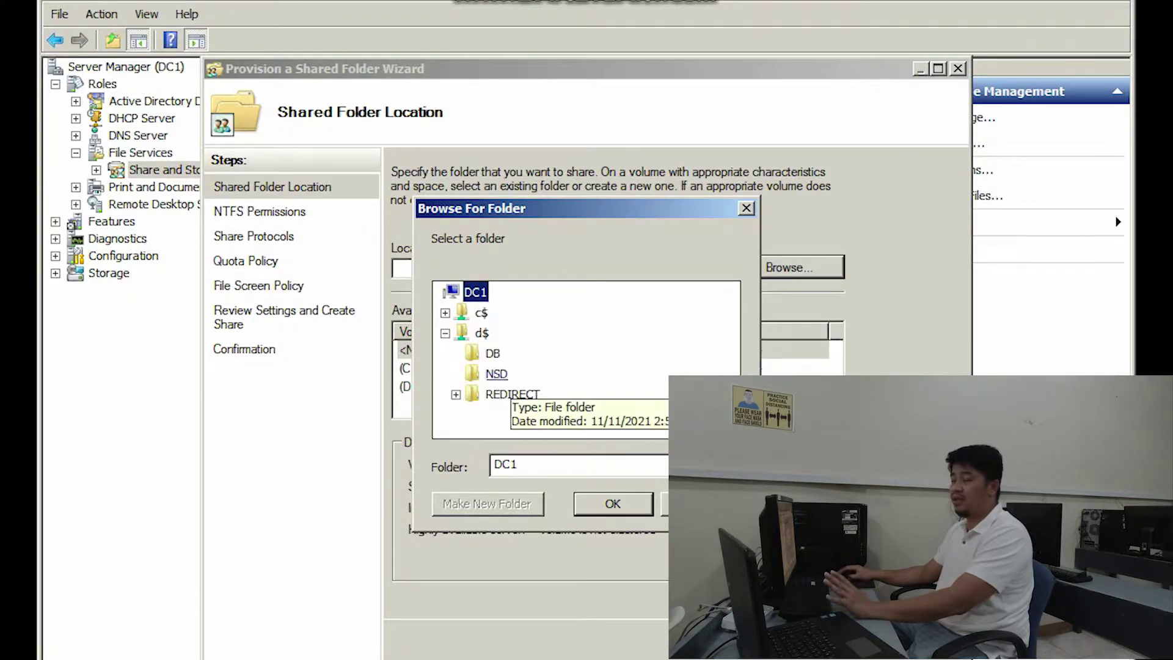
pyautogui.click(496, 373)
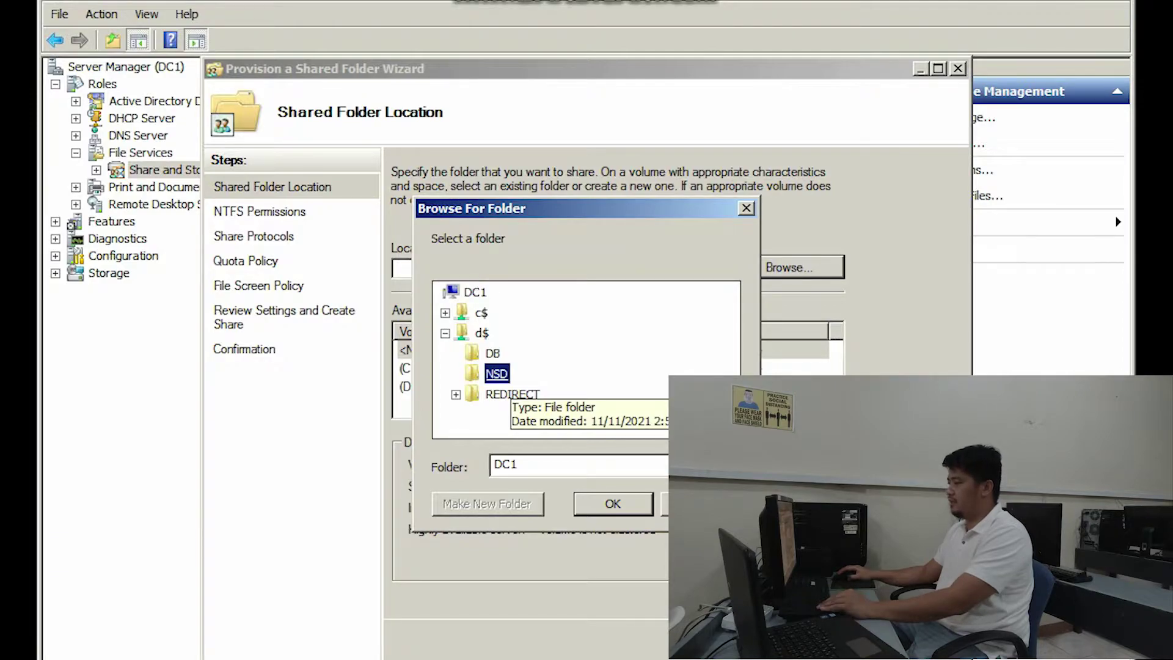
pyautogui.press('Return')
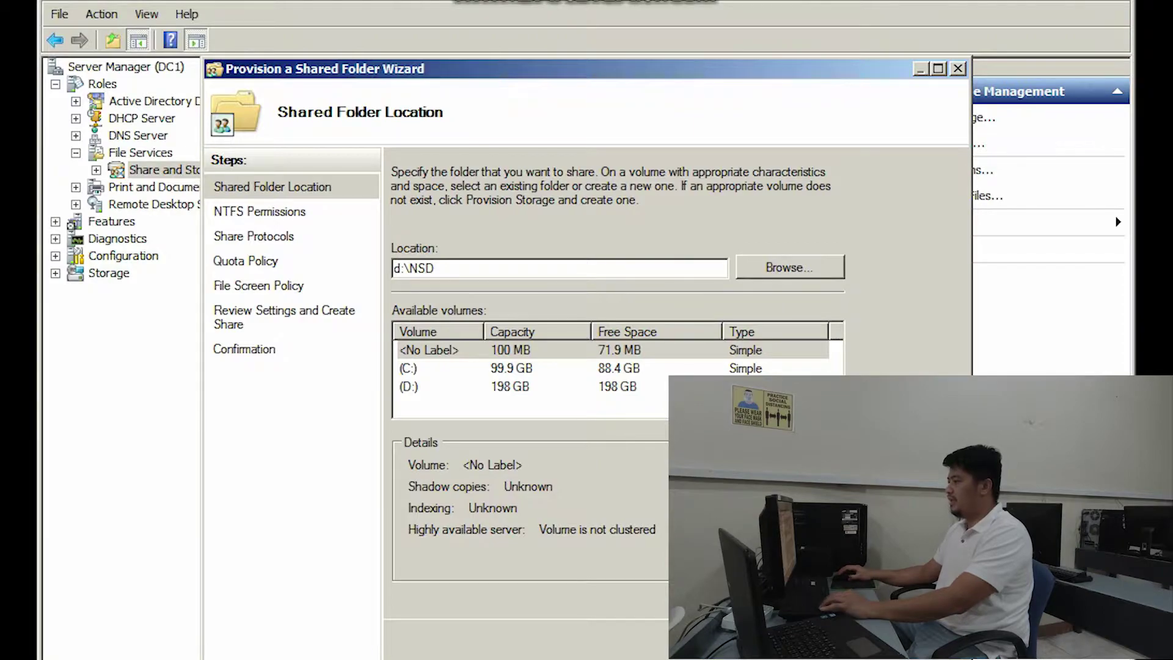
pyautogui.hotkey('alt', 'n')
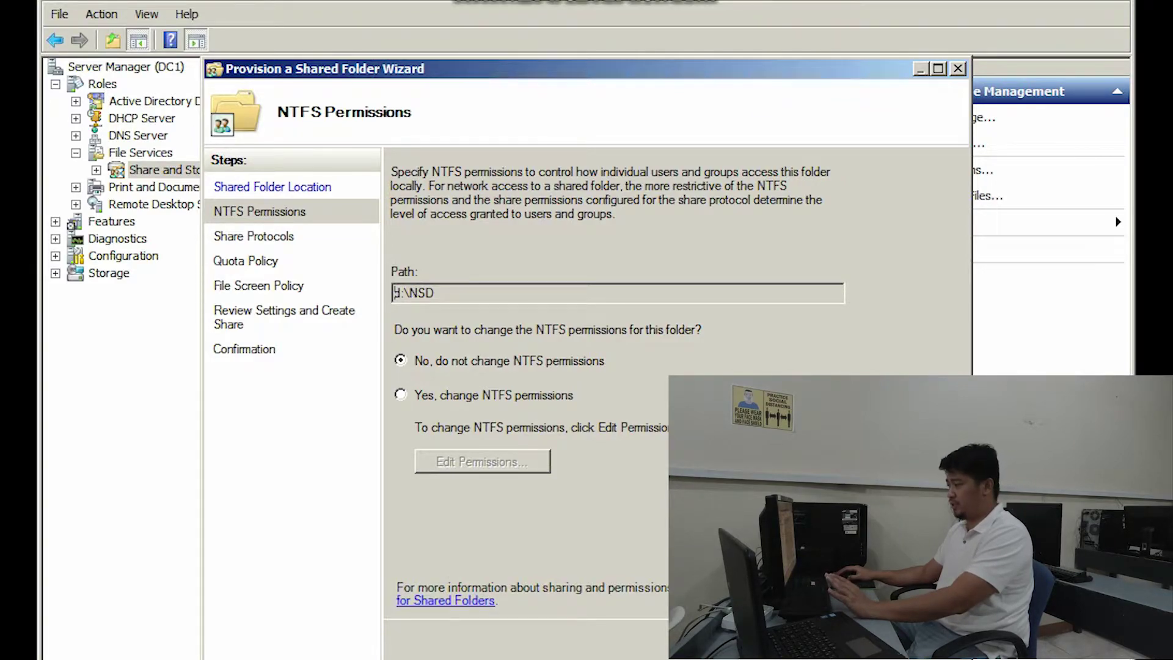
# Keep default NTFS and SMB settings, then grant Administrators Full Control and others Read and Write.
pyautogui.press('Return')
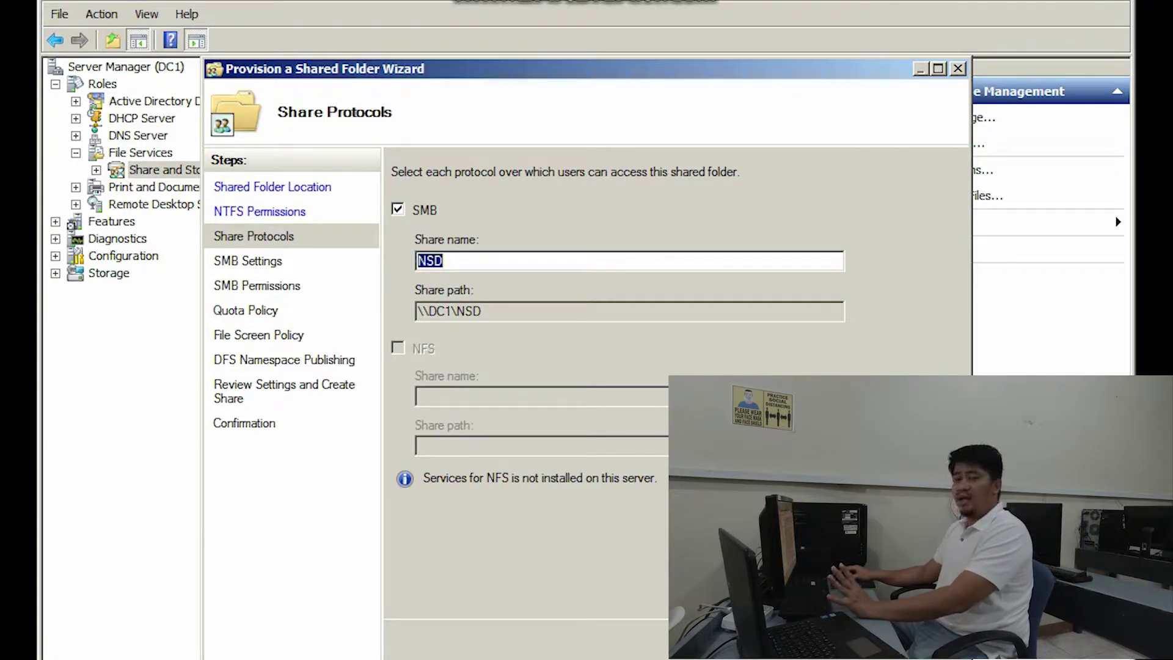
pyautogui.press('Tab')
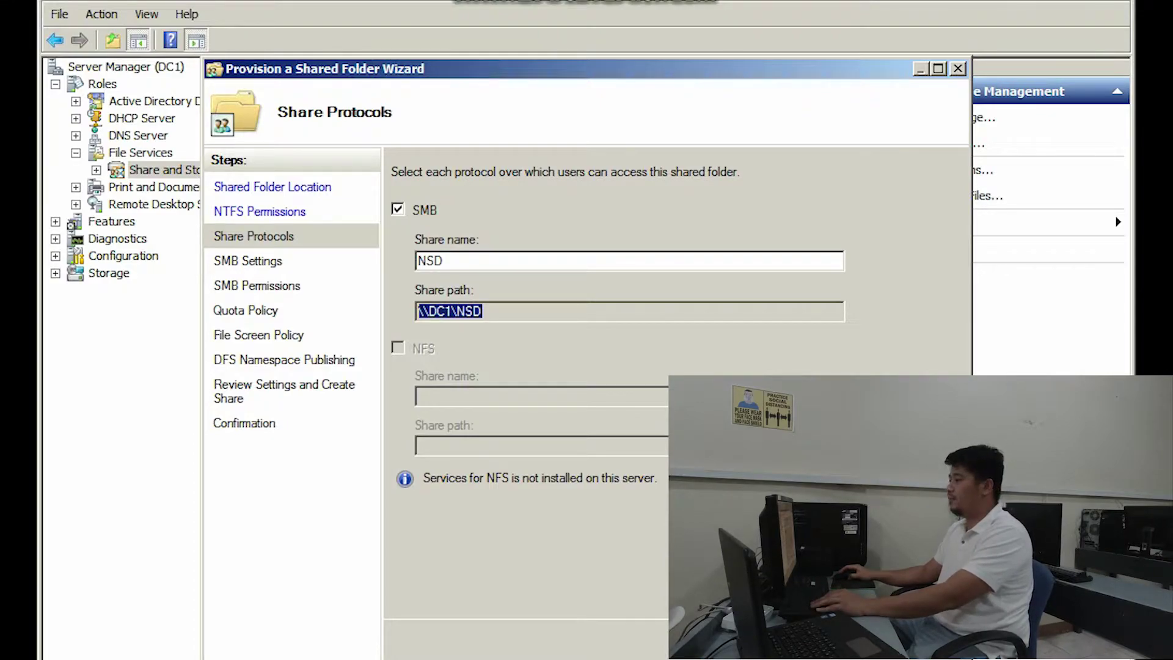
pyautogui.press('Return')
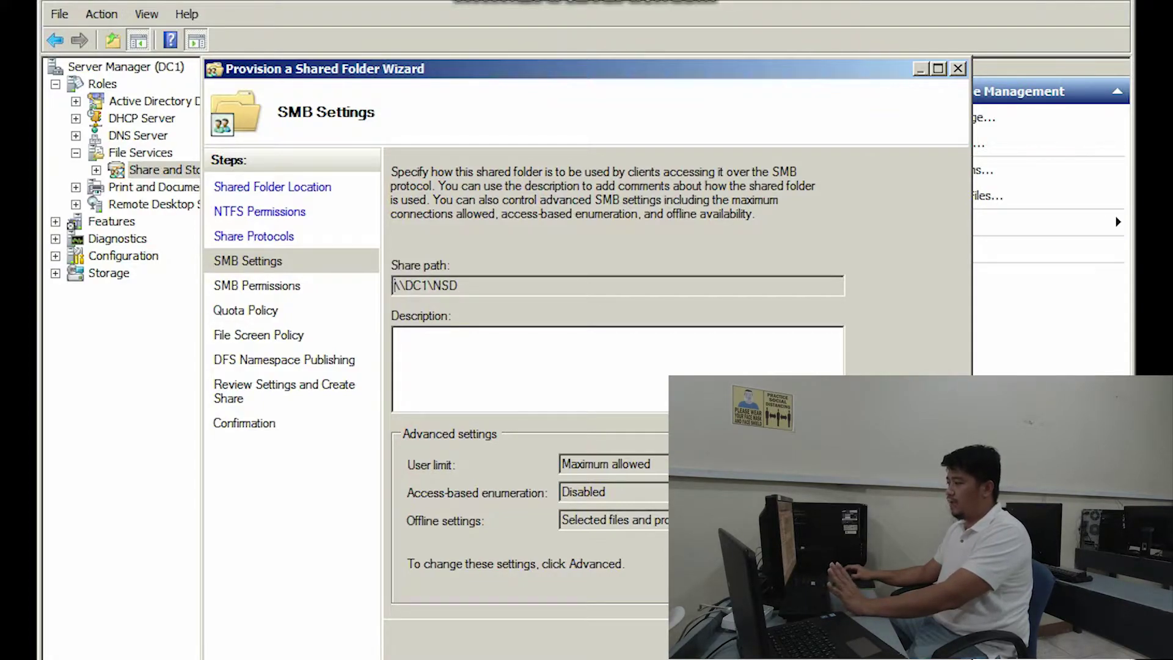
pyautogui.press('Return')
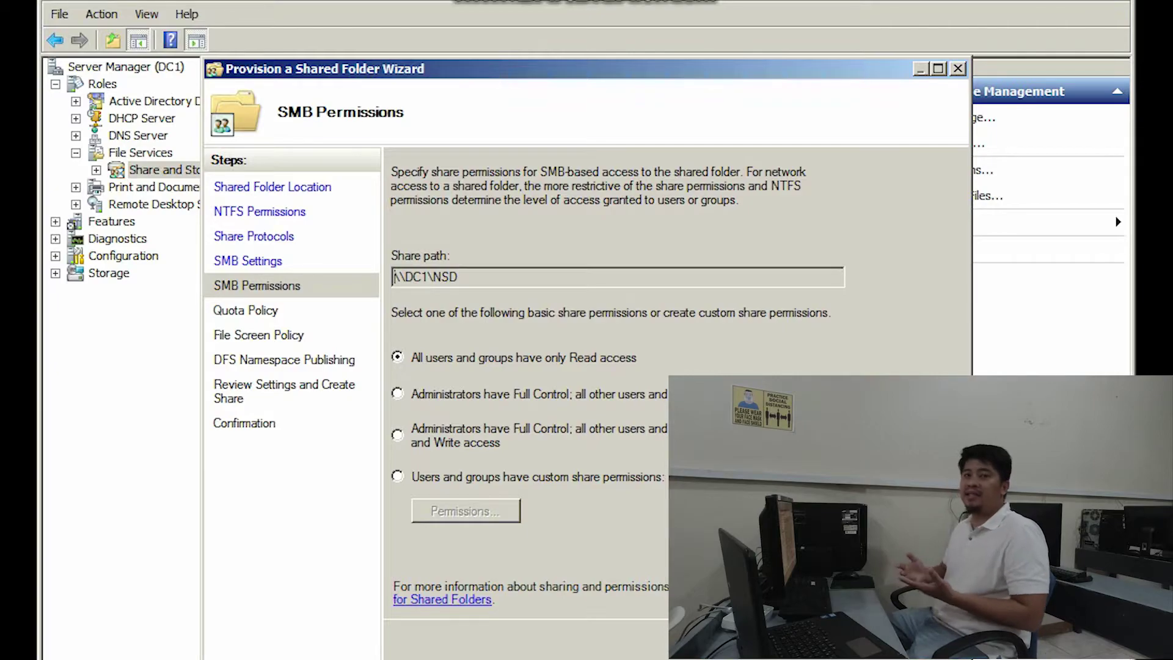
pyautogui.click(397, 434)
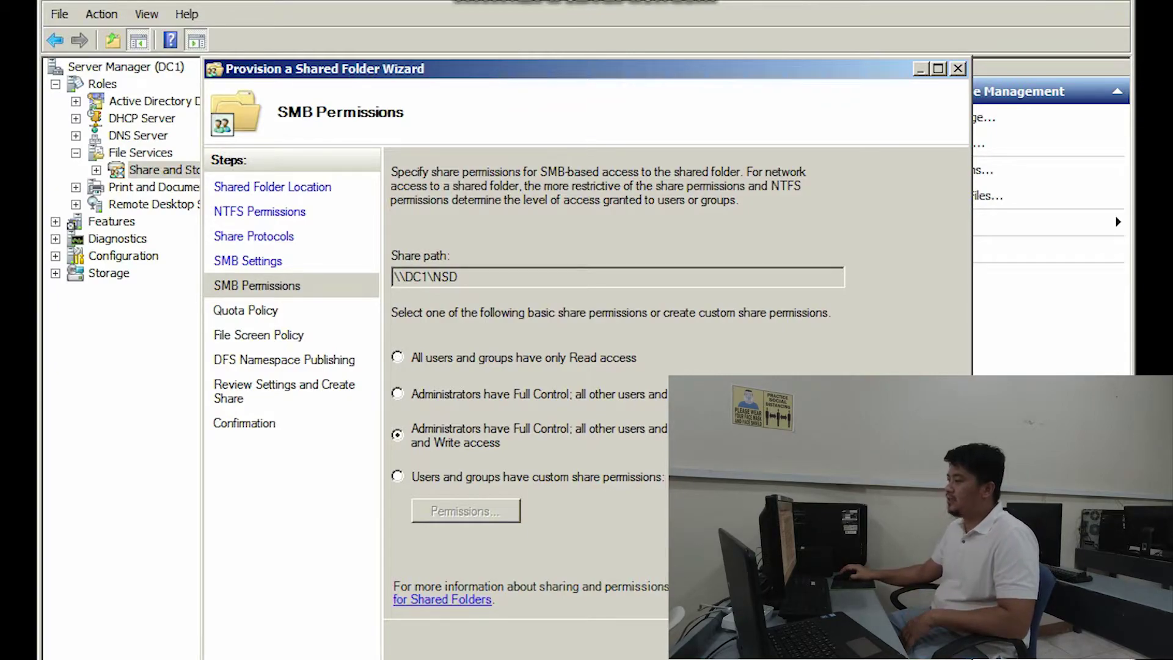
pyautogui.press('Return')
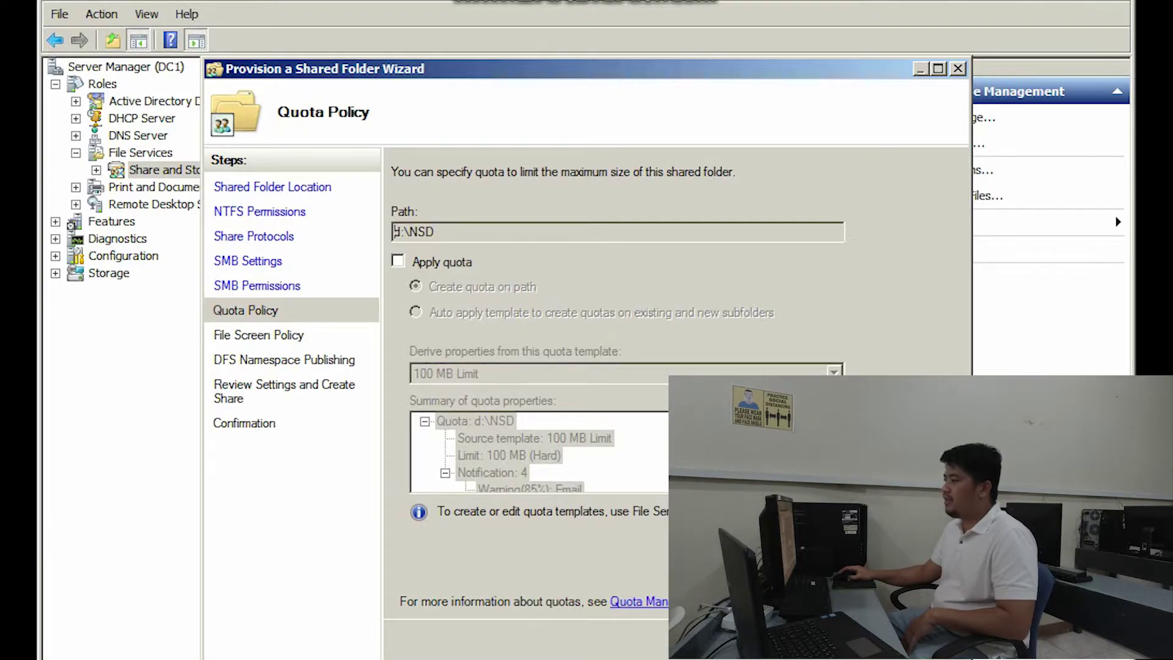
# Enable a quota on d:\NSD using the 50 GB template and continue to file screening.
pyautogui.click(398, 261)
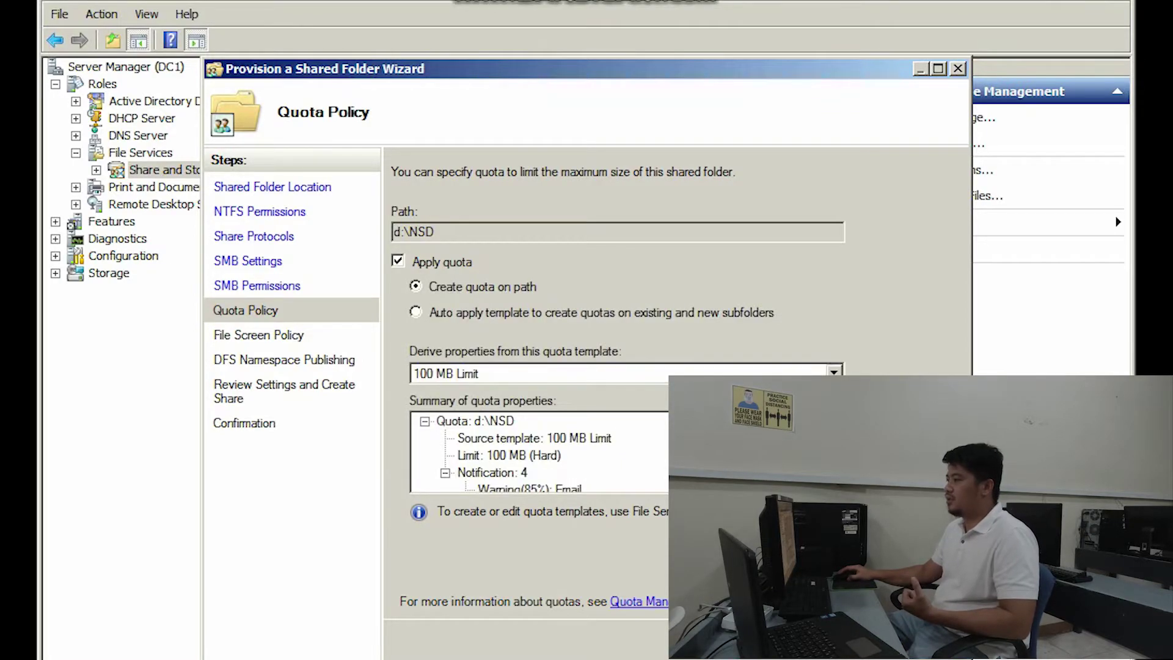
pyautogui.click(834, 372)
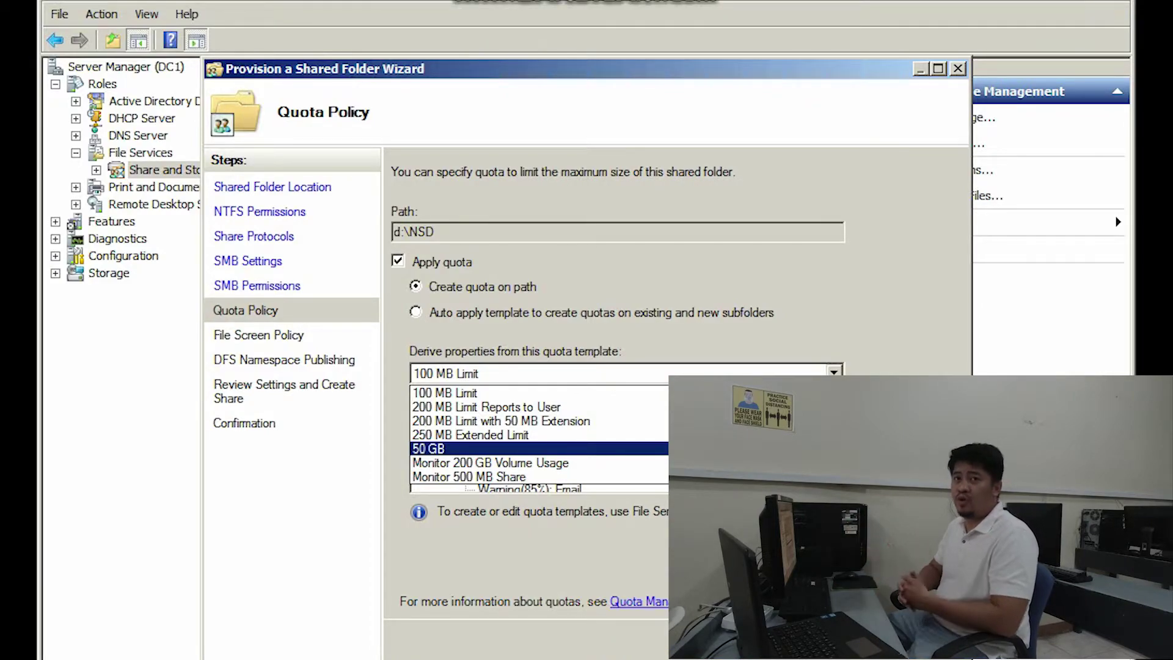
pyautogui.press('Return')
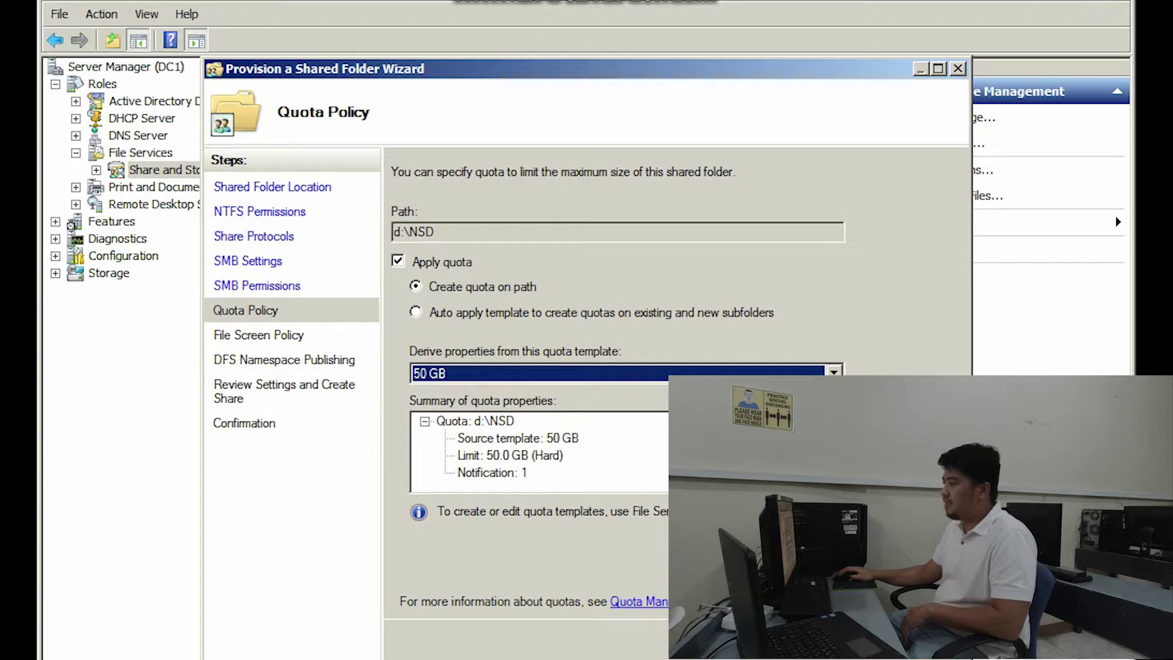
pyautogui.press('Return')
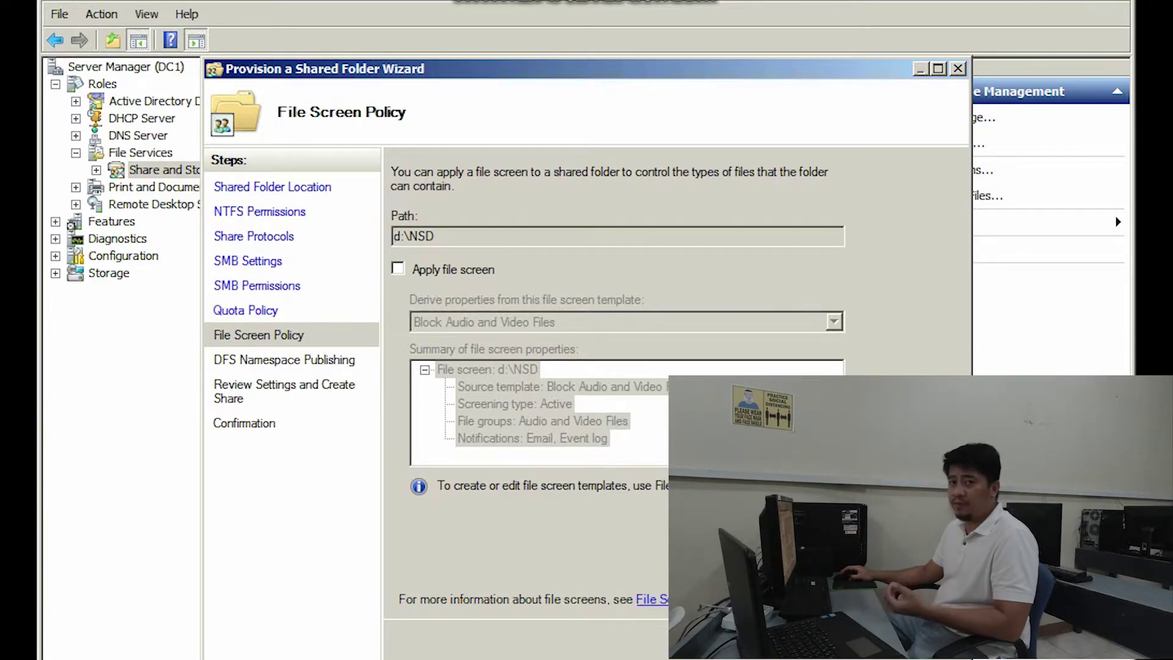
# Skip file screening and DFS publishing, create the NSD share, and close the wizard and Server Manager.
pyautogui.press('Return')
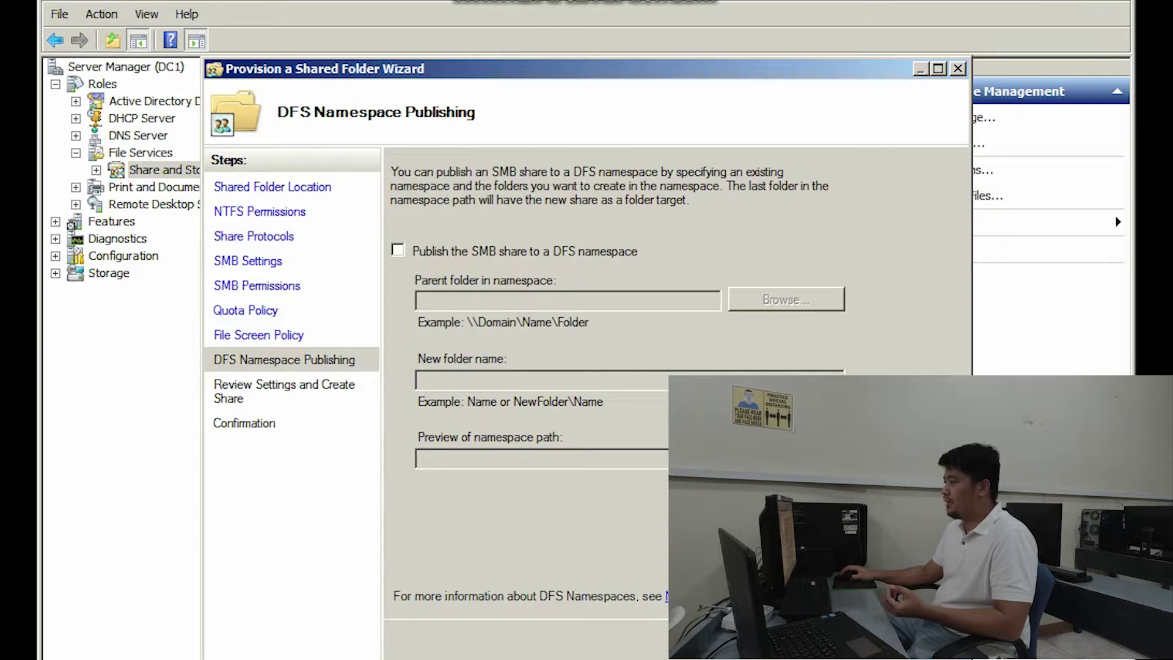
pyautogui.press('Return')
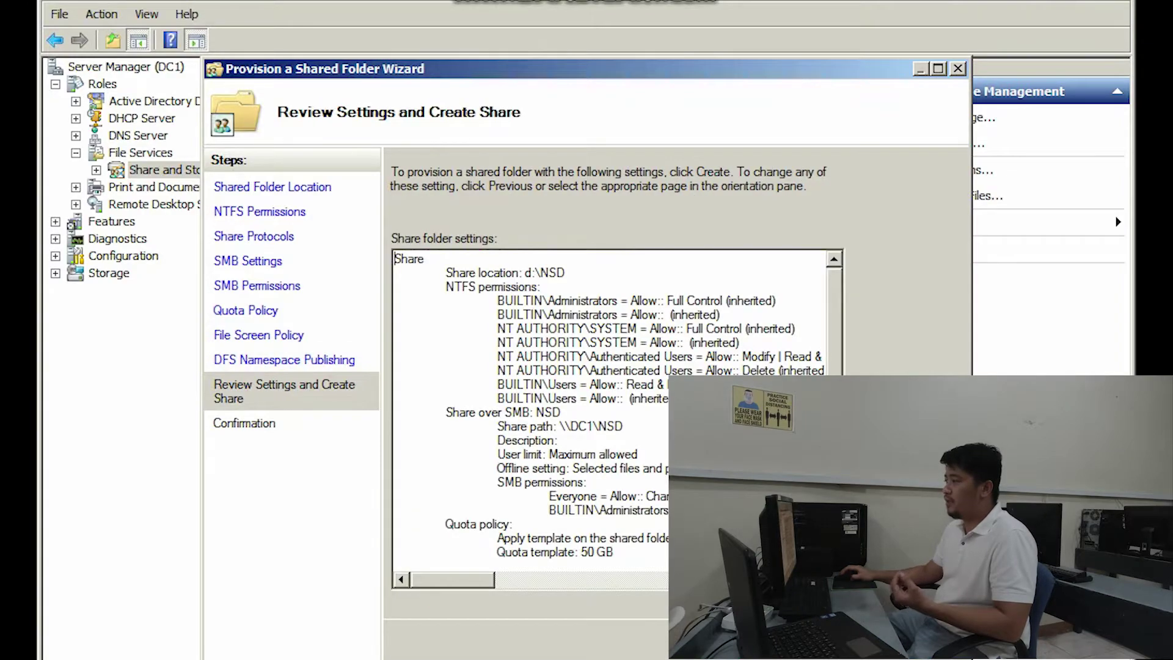
pyautogui.press('Return')
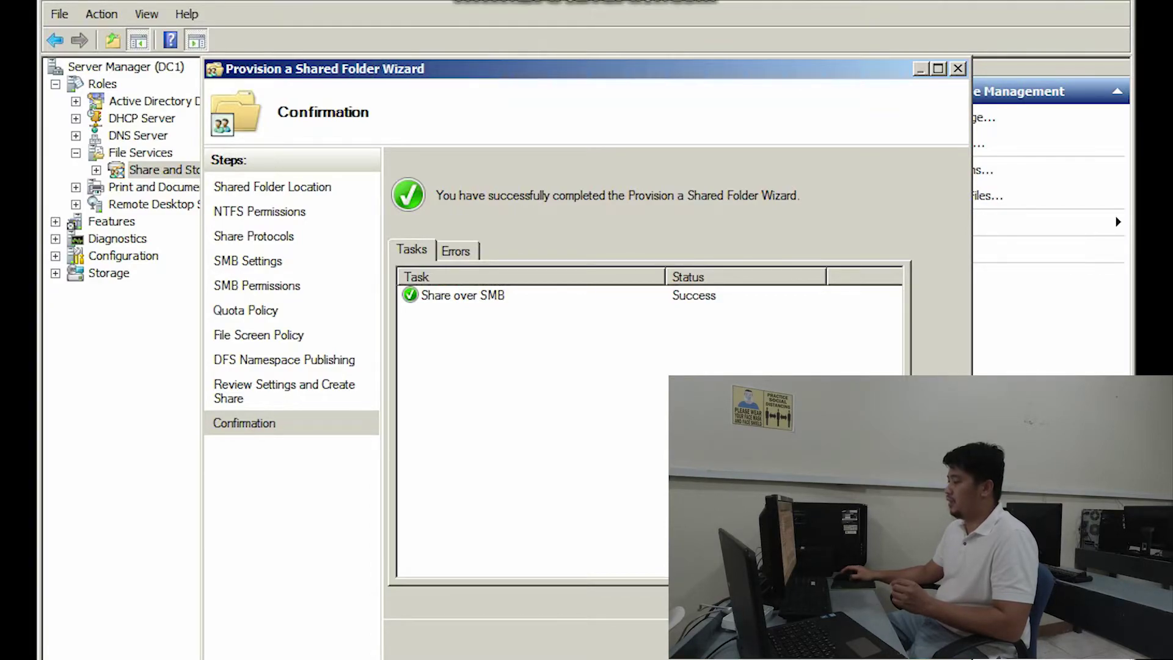
pyautogui.press('Return')
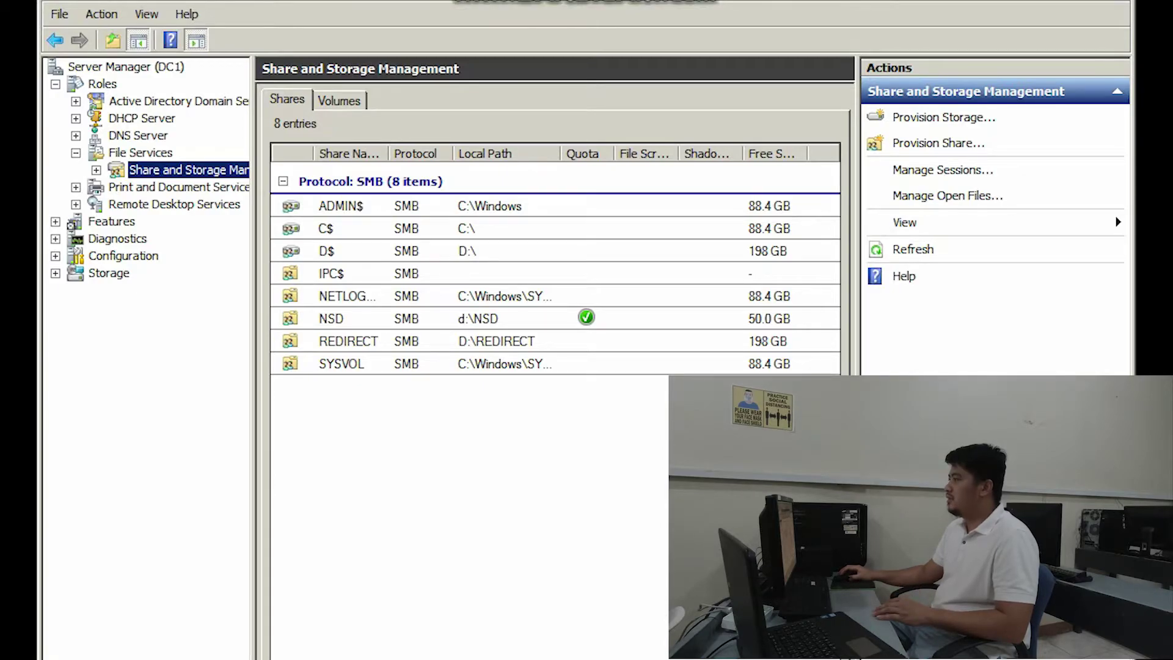
pyautogui.press('super+d')
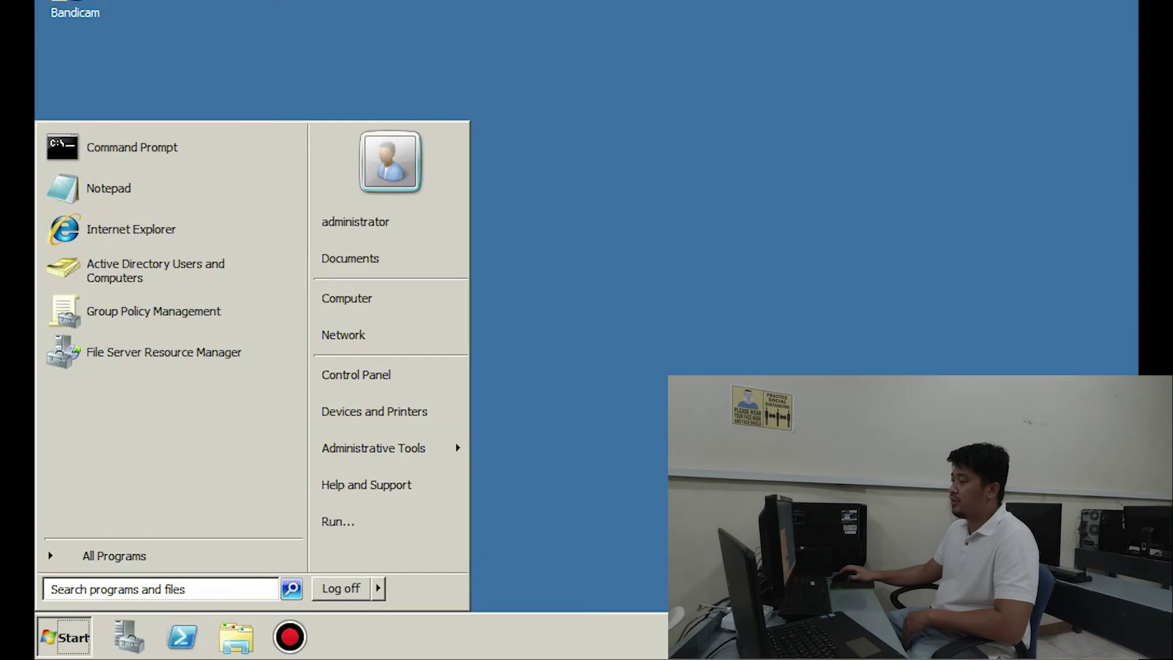
# Launch Group Policy Management from the Start menu.
pyautogui.click(153, 311)
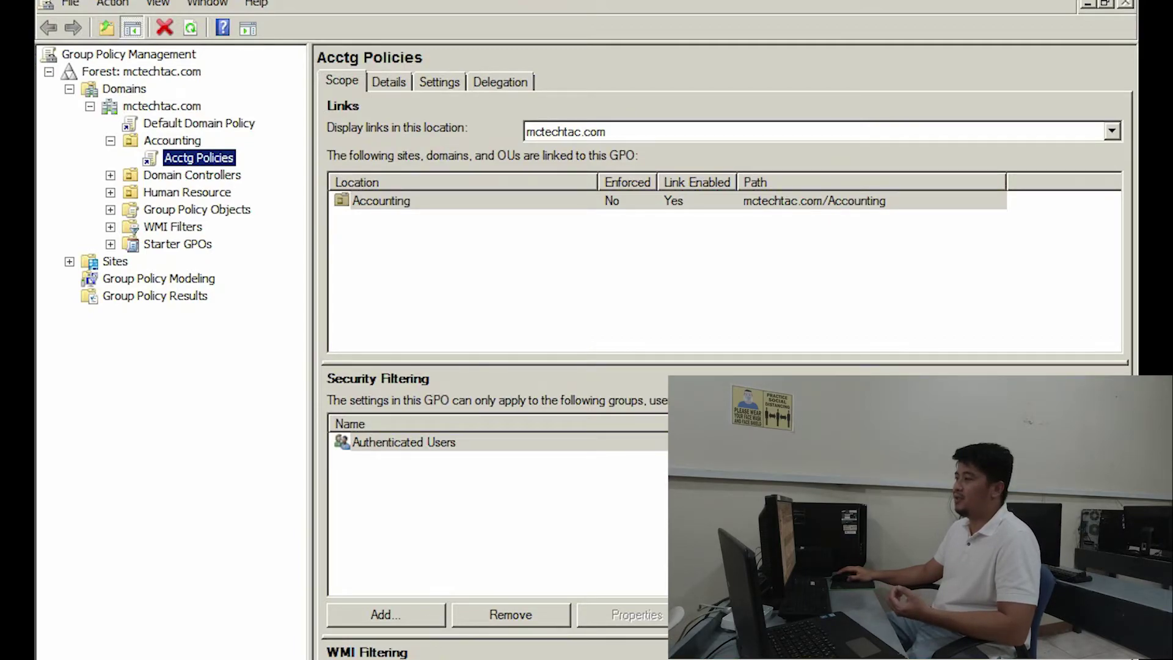
# Edit Acctg Policies and navigate to User Configuration > Preferences > Windows Settings > Drive Maps.
pyautogui.rightClick(199, 154)
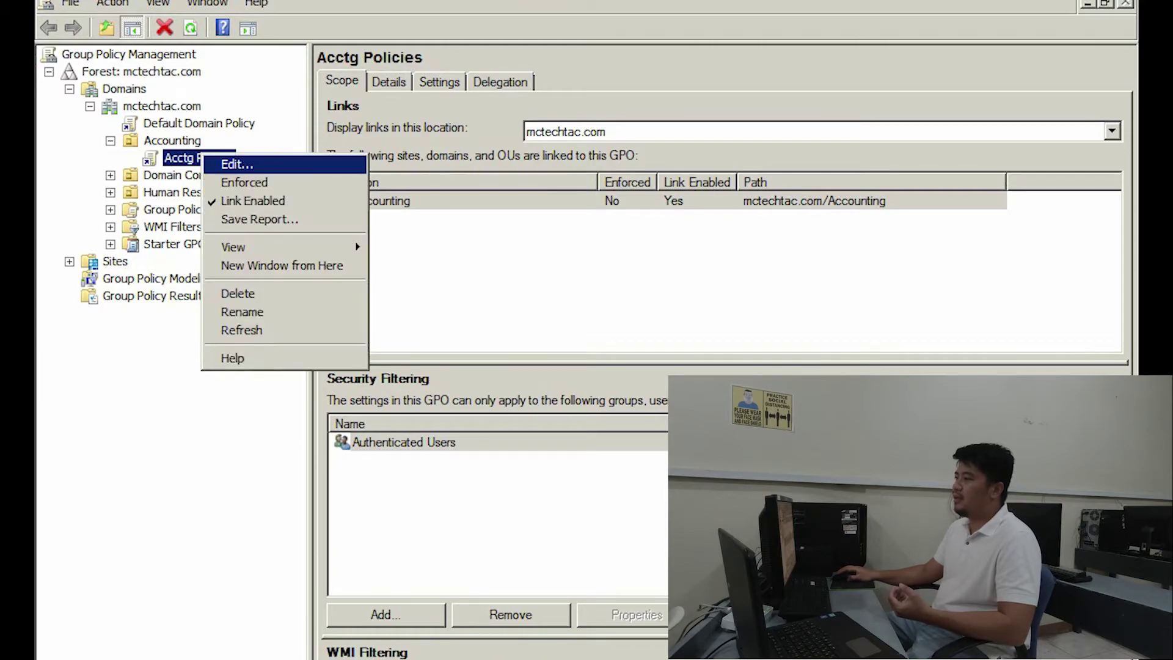
pyautogui.click(214, 163)
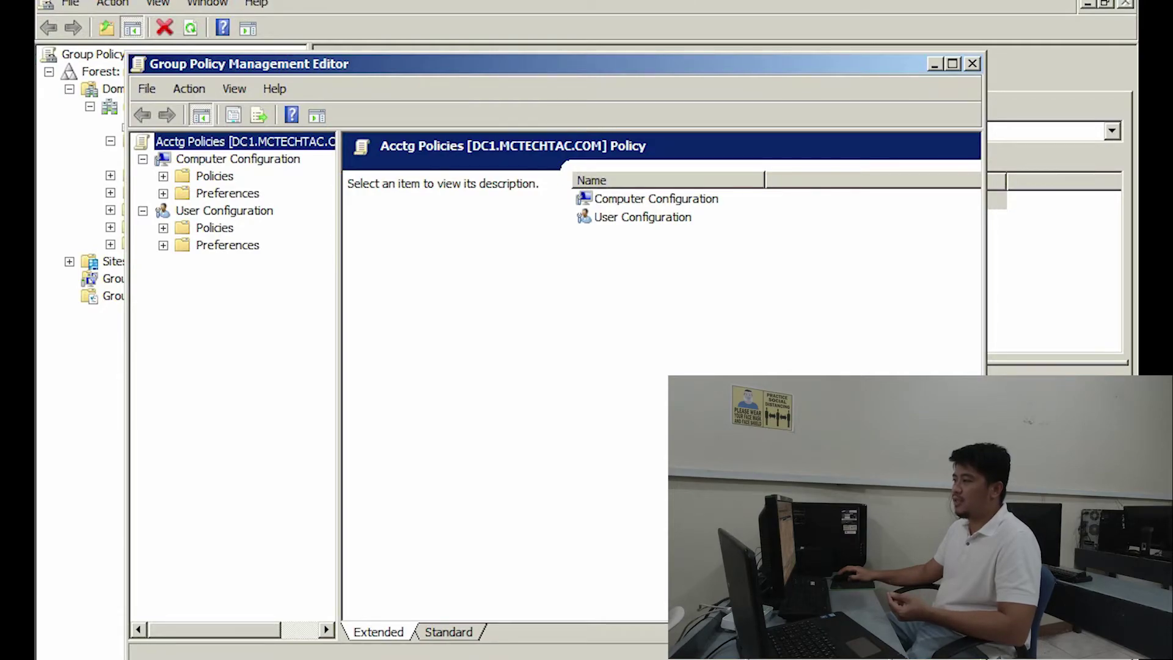
pyautogui.click(163, 245)
pyautogui.click(183, 262)
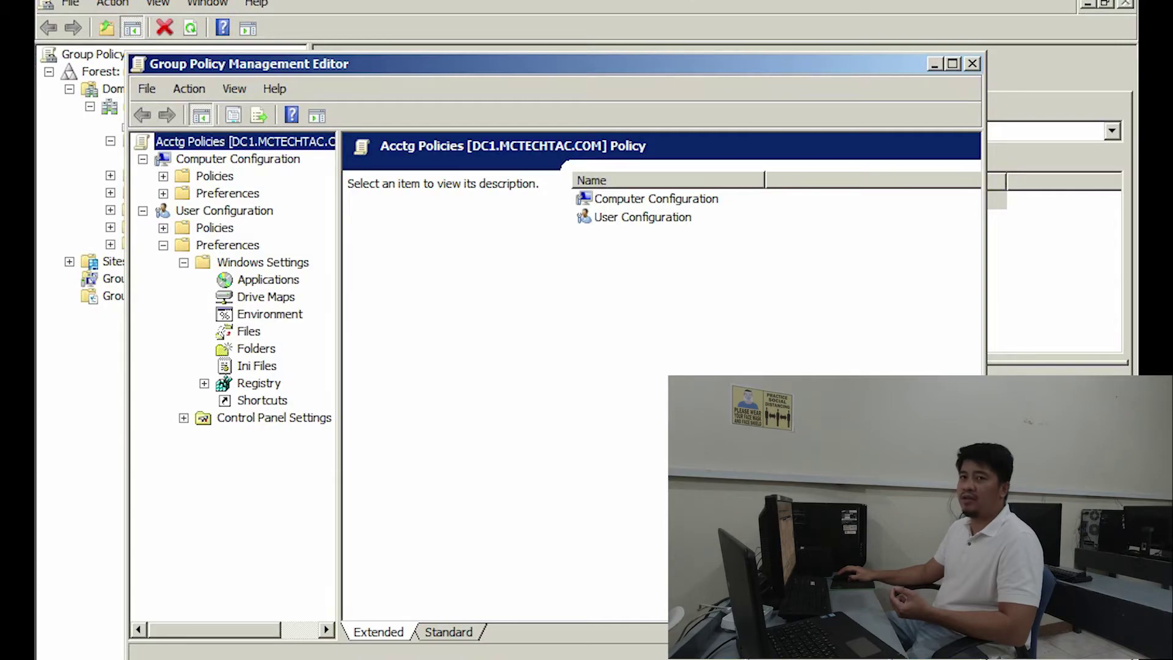
pyautogui.click(266, 297)
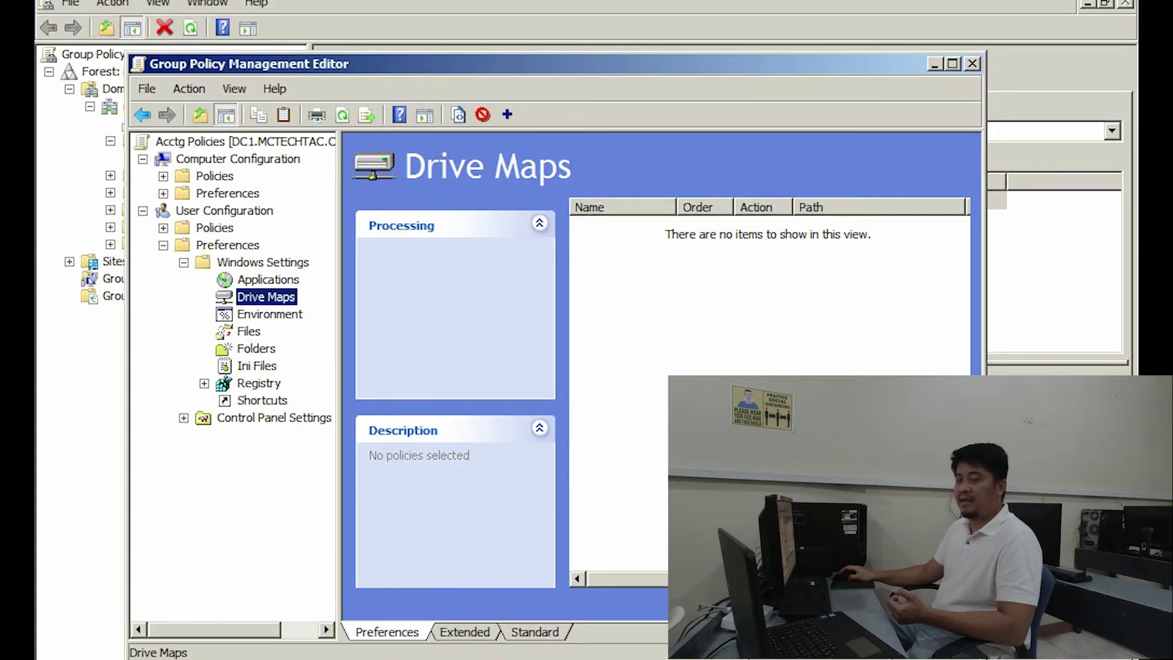
# Add a new mapped drive under Drive Maps with action Create and location \\DC1\NSD.
pyautogui.rightClick(272, 296)
pyautogui.moveTo(330, 305)
pyautogui.press('Return')
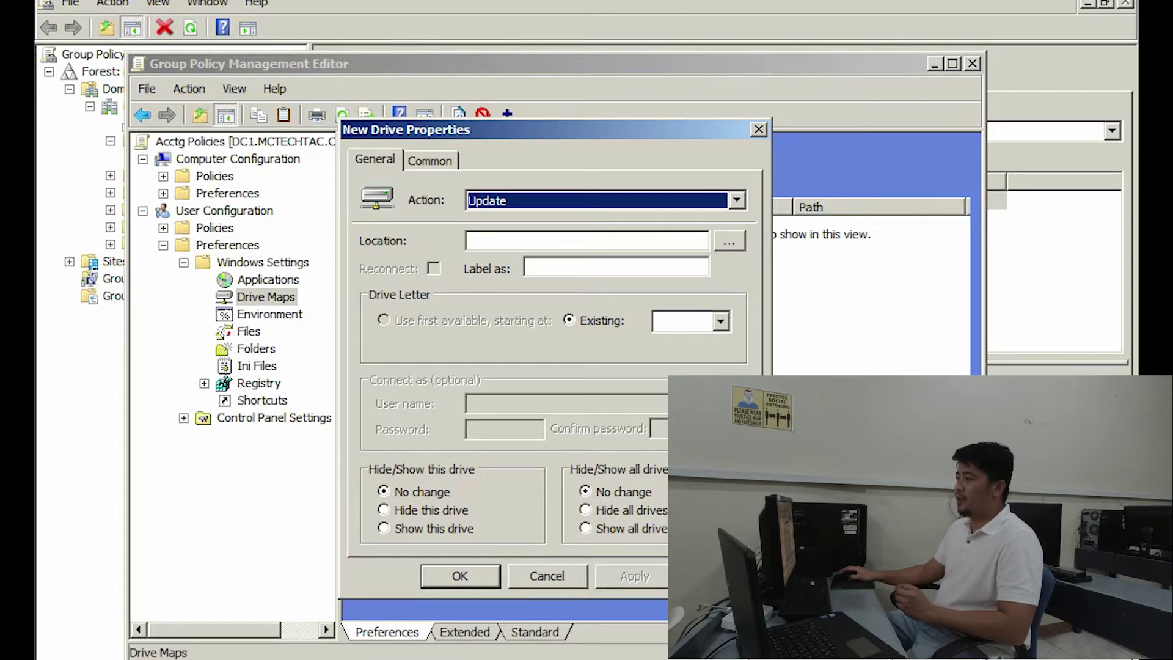
pyautogui.hotkey('alt', 'Down')
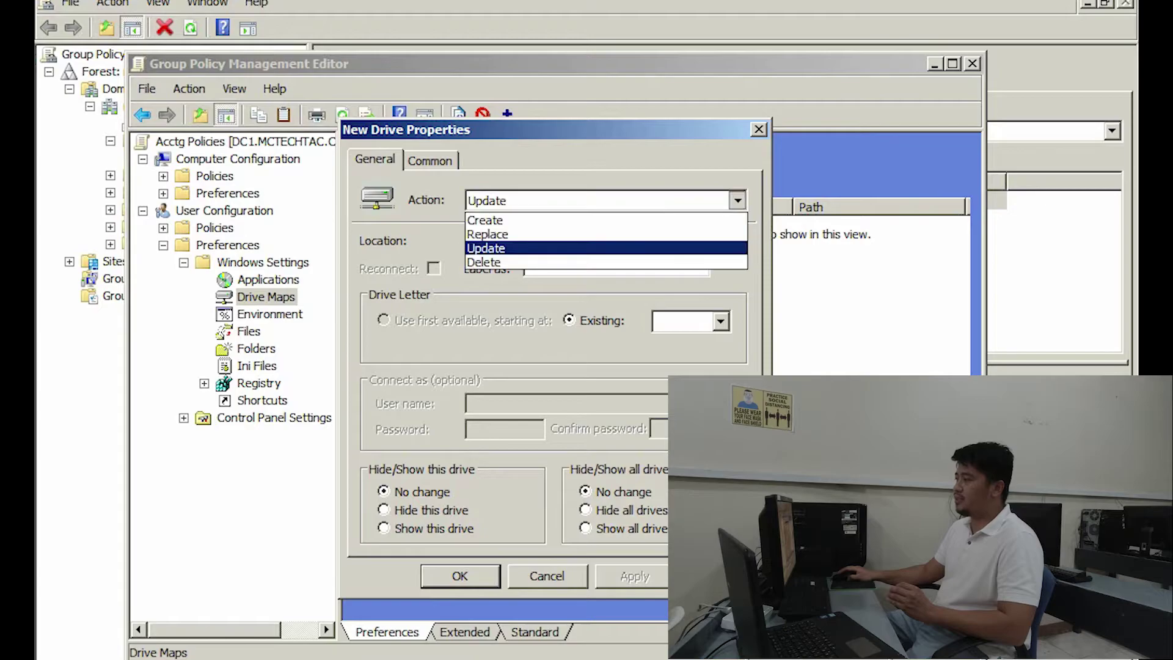
pyautogui.press('Up')
pyautogui.press('Up')
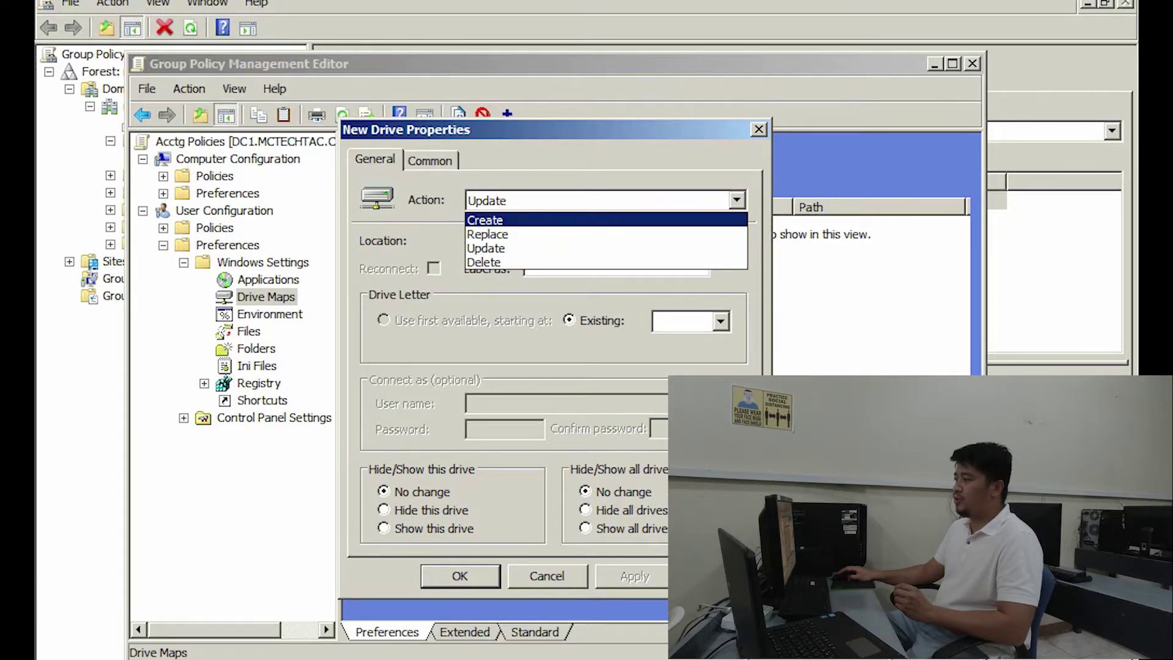
pyautogui.press('Return')
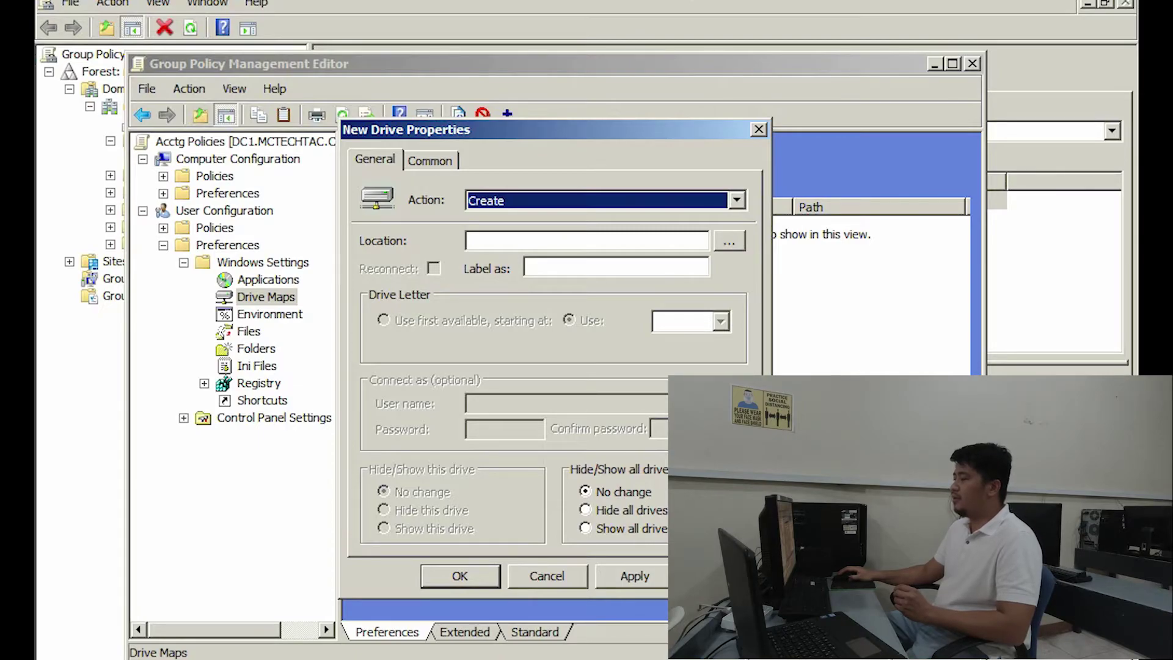
pyautogui.click(587, 240)
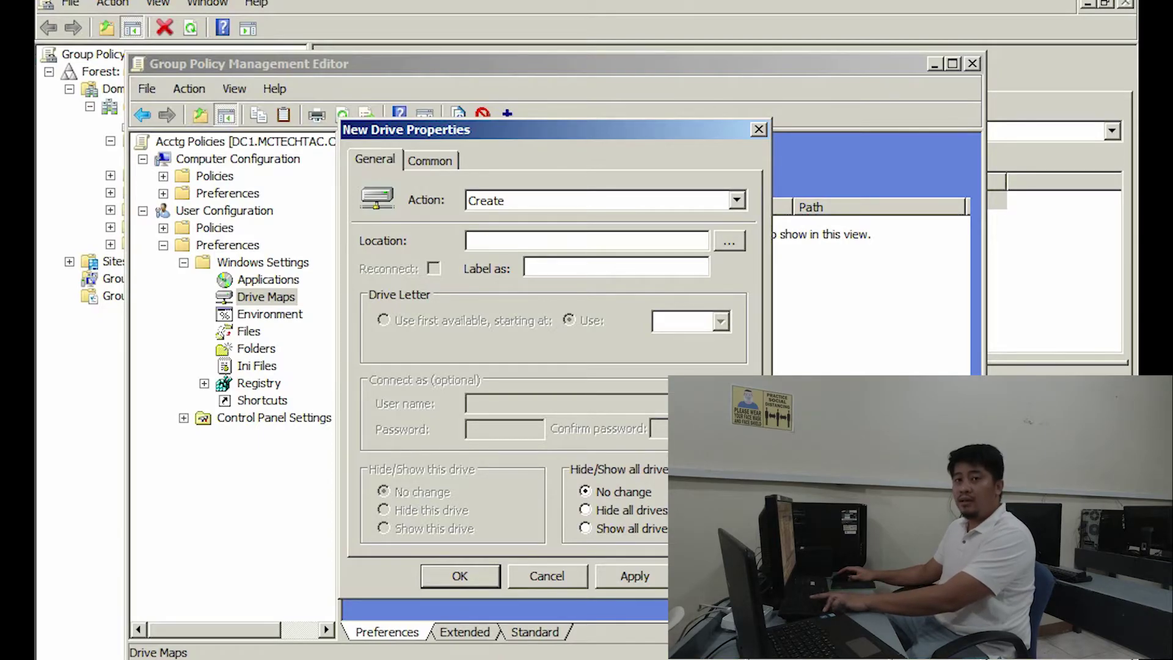
pyautogui.write('\\DC1\\NSD')
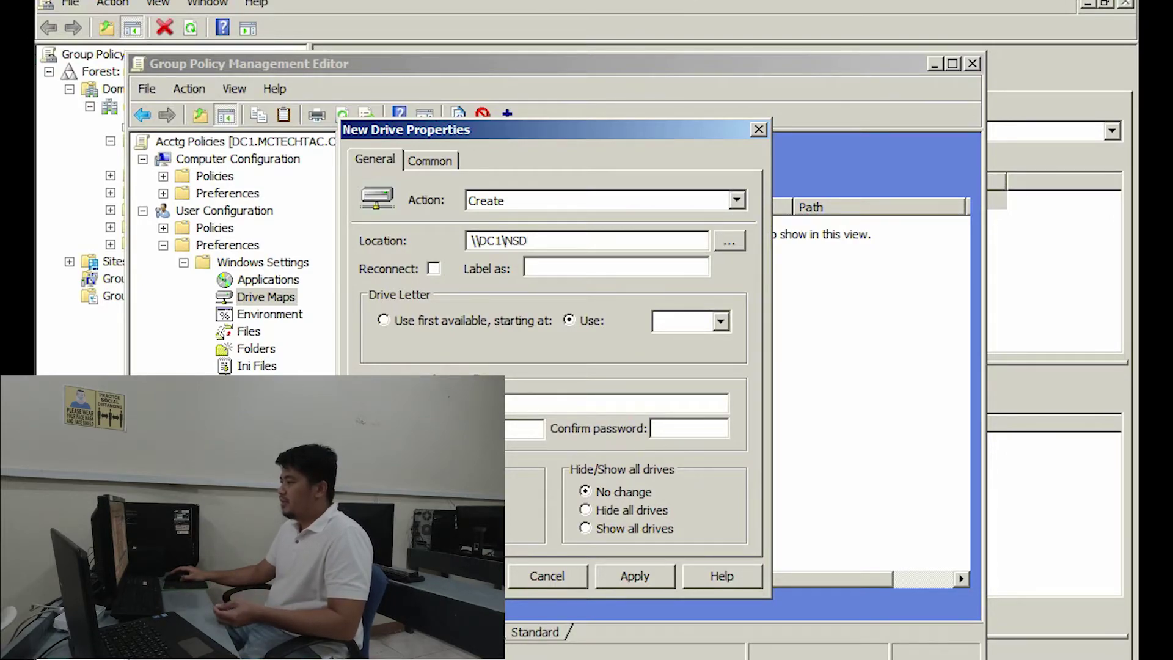
# Choose X as the drive letter for the new \\DC1\NSD drive map.
pyautogui.click(721, 321)
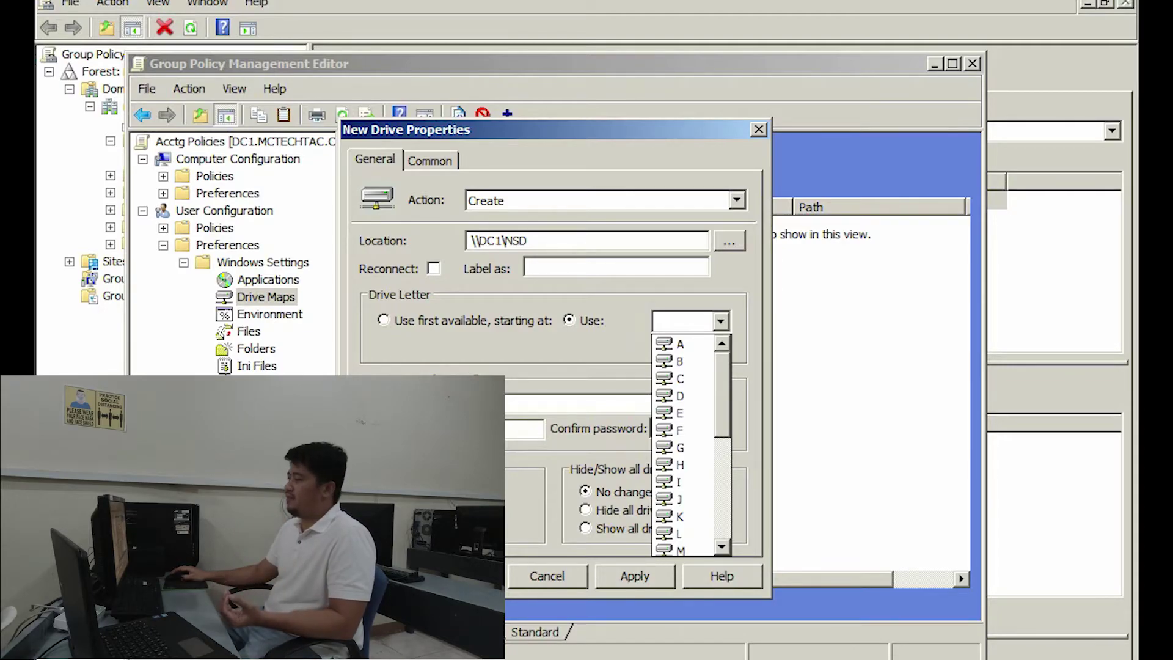
pyautogui.scroll(-2, 685, 446)
pyautogui.scroll(-3, 684, 446)
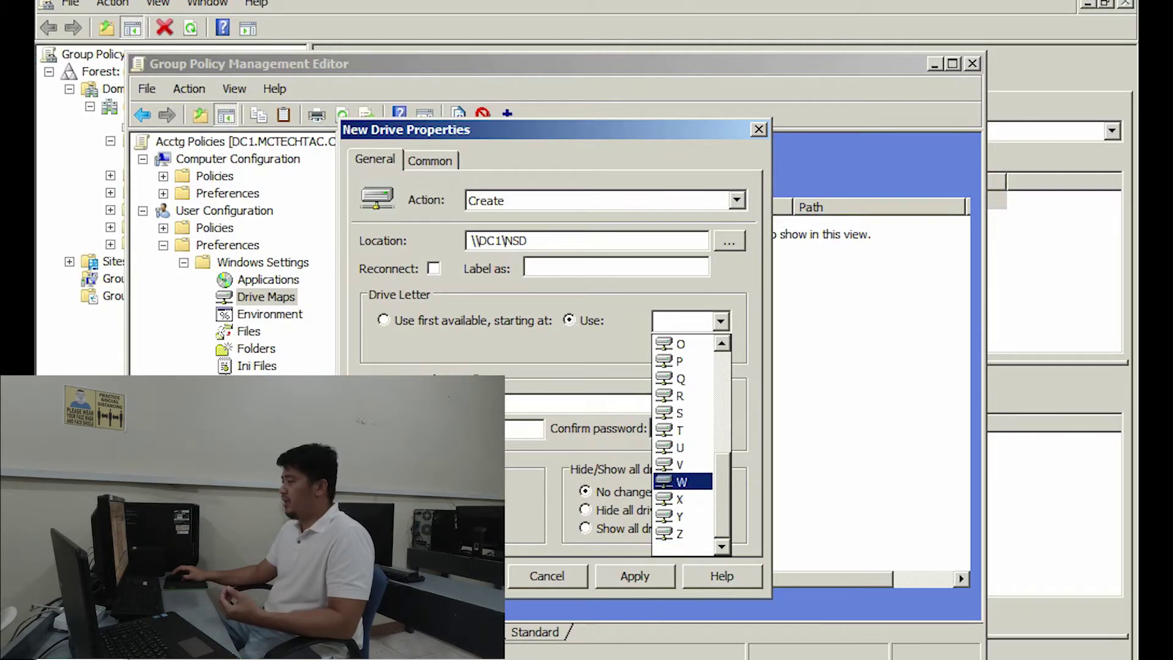
pyautogui.scroll(1, 683, 498)
pyautogui.scroll(5, 682, 446)
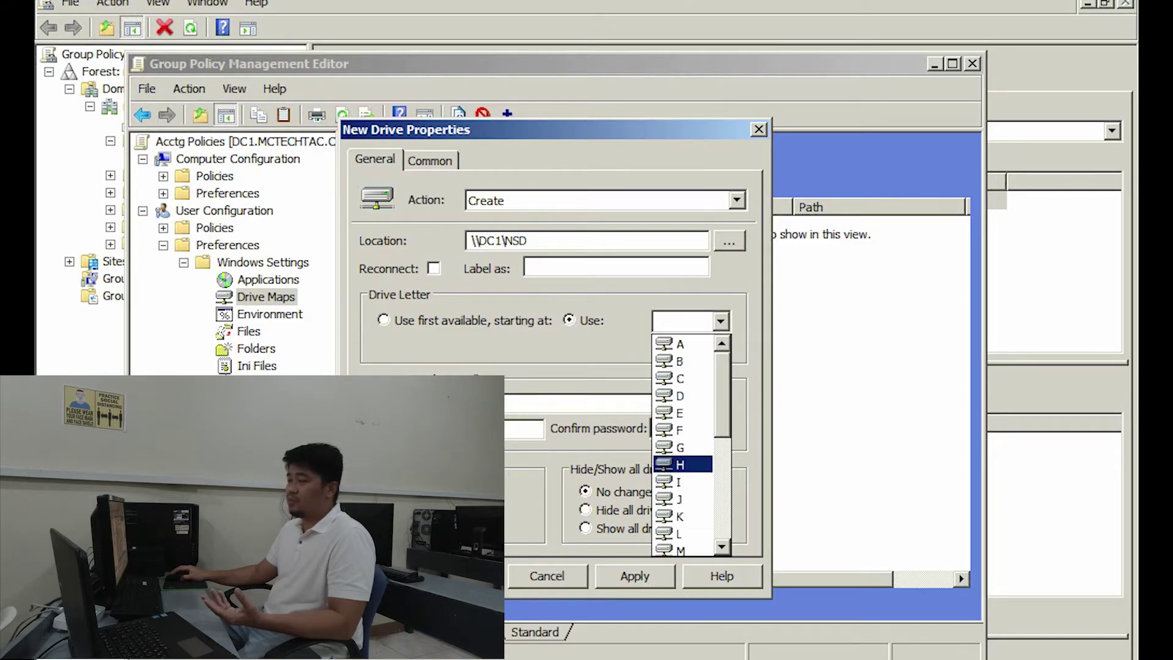
pyautogui.scroll(-5, 682, 446)
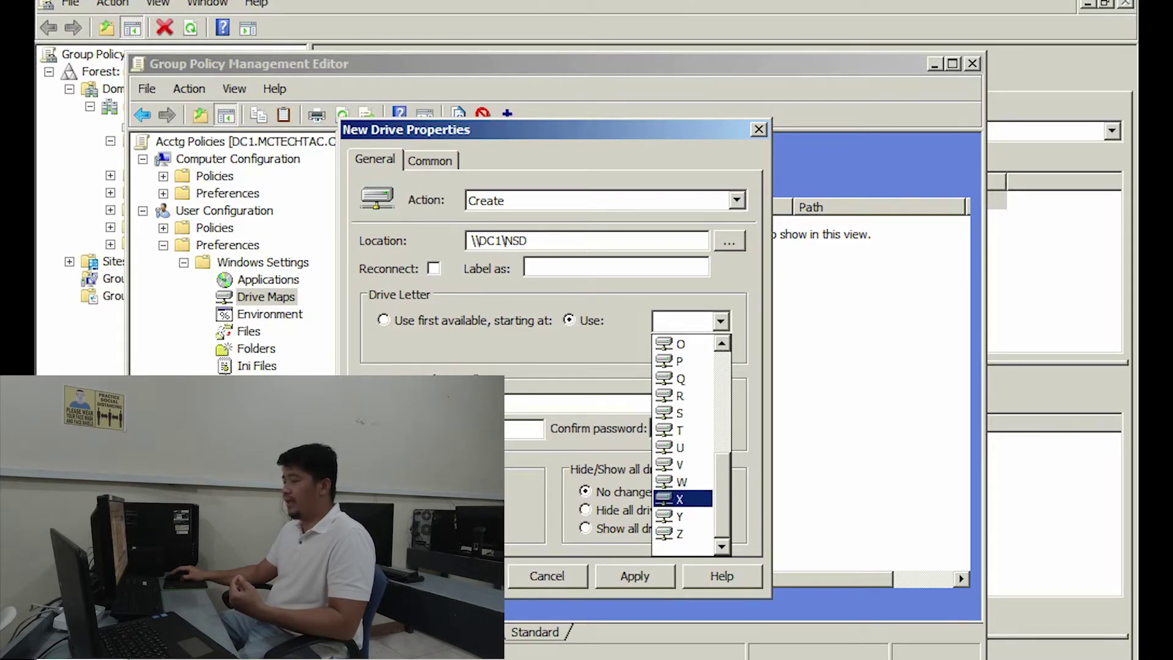
pyautogui.click(682, 498)
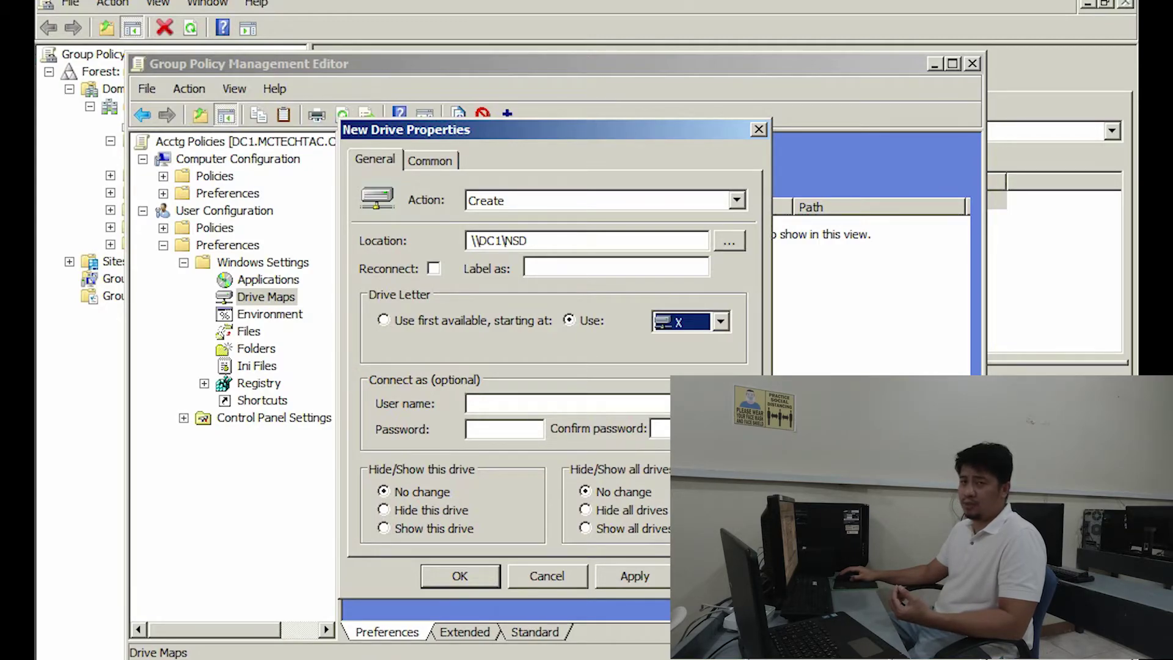
# Set the X: drive to be shown, apply and confirm the mapping, and close the policy editor.
pyautogui.click(383, 528)
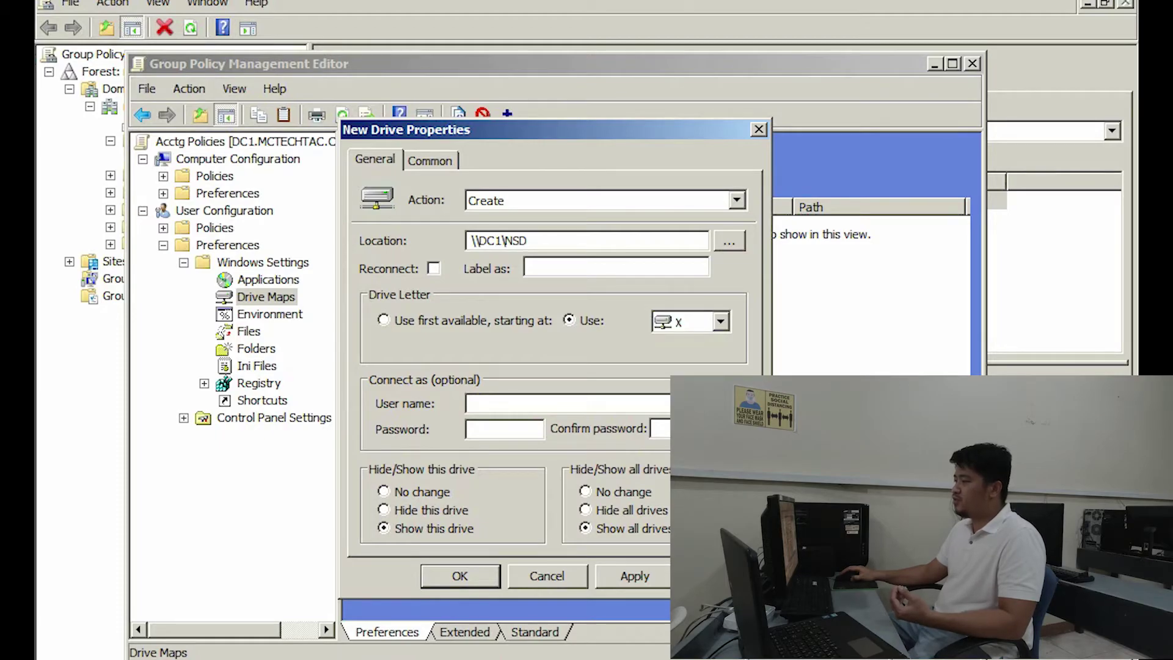
pyautogui.hotkey('alt', 'a')
pyautogui.press('Return')
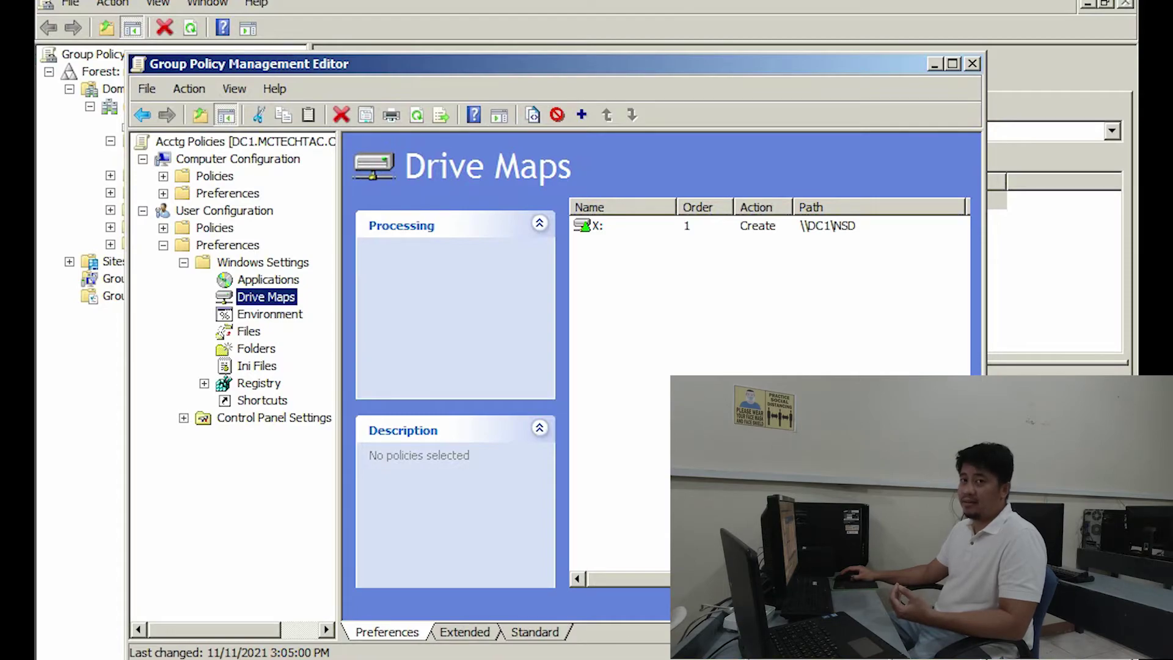
pyautogui.click(972, 63)
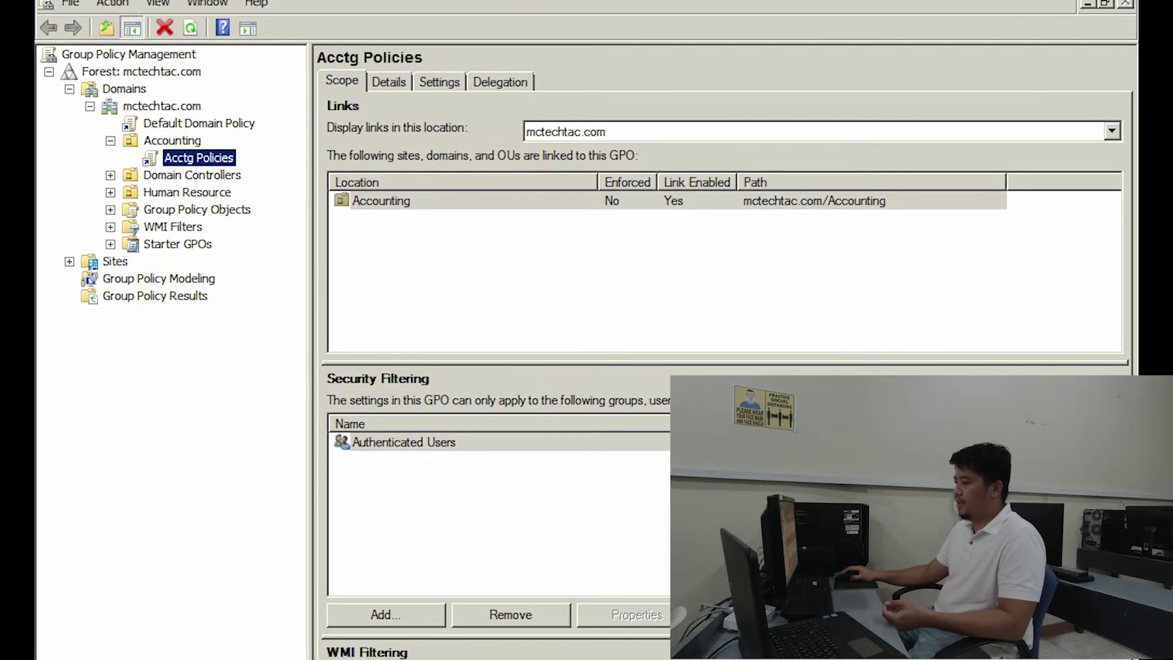
# Launch Active Directory Users and Computers from the Start menu.
pyautogui.press('super')
pyautogui.press('Up')
pyautogui.press('Up')
pyautogui.press('Up')
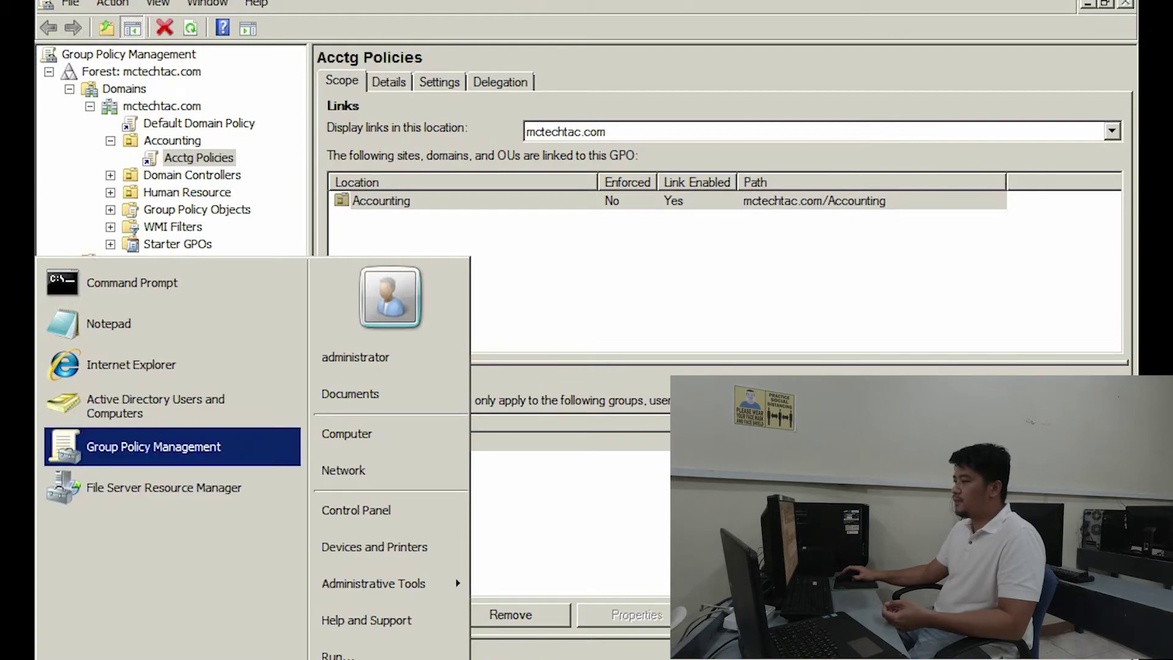
pyautogui.press('Return')
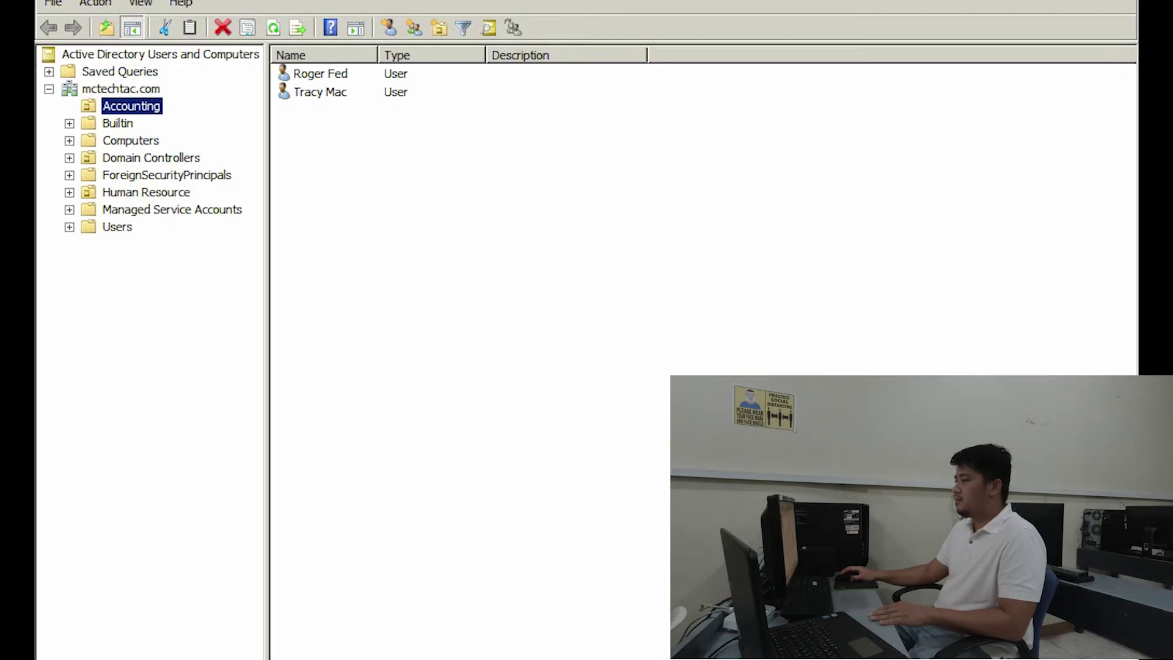
# Open the first Accounting user's Properties on the Profile tab.
pyautogui.rightClick(325, 73)
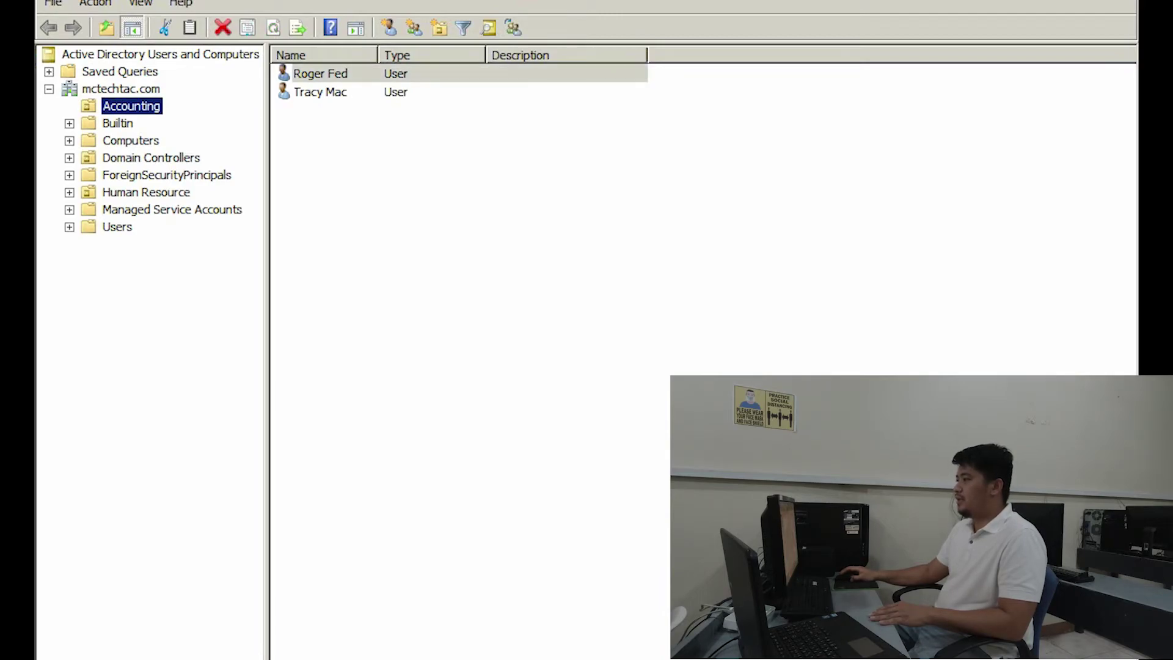
pyautogui.press('Down')
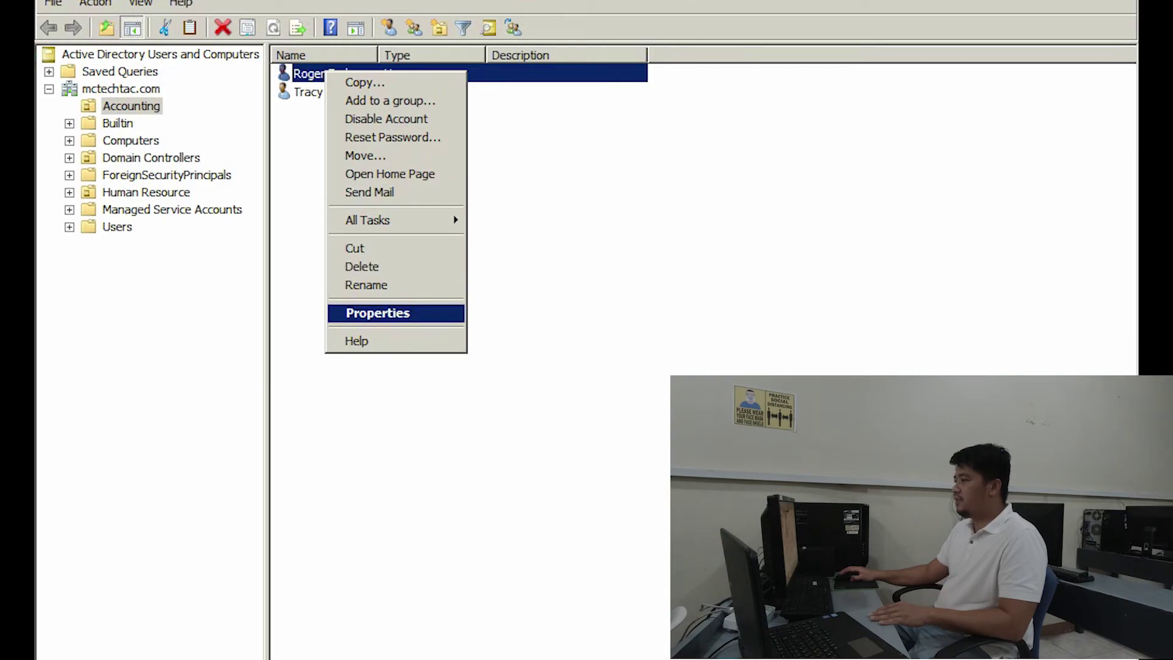
pyautogui.press('Return')
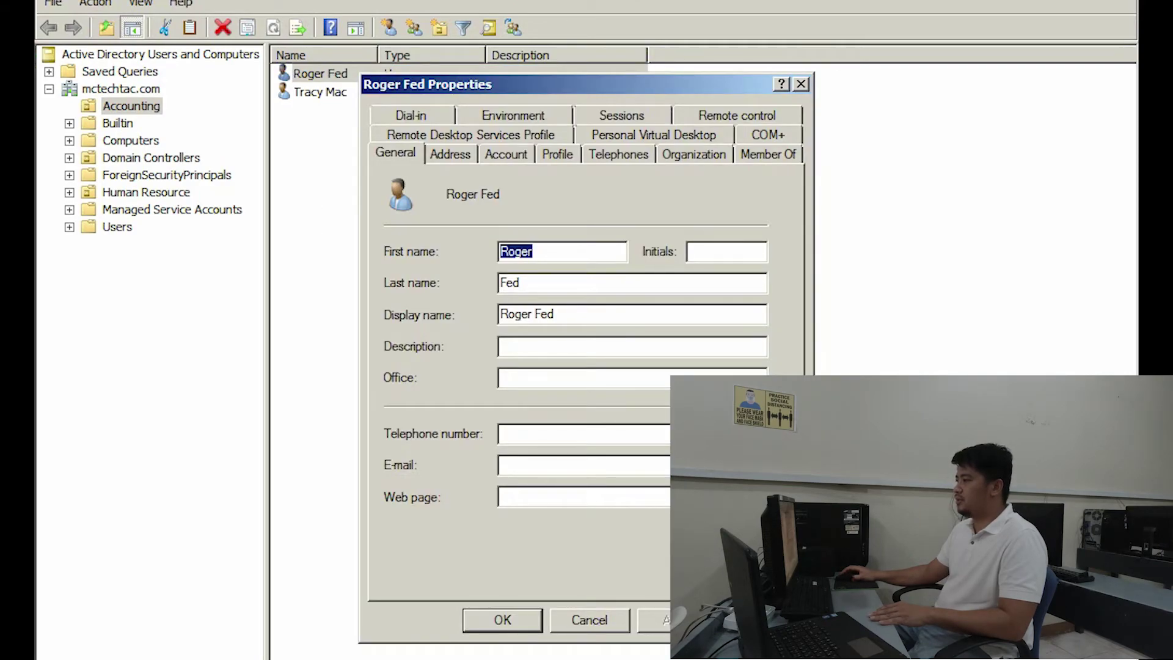
pyautogui.hotkey('ctrl', 'Tab')
pyautogui.hotkey('ctrl', 'Tab')
pyautogui.hotkey('ctrl', 'Tab')
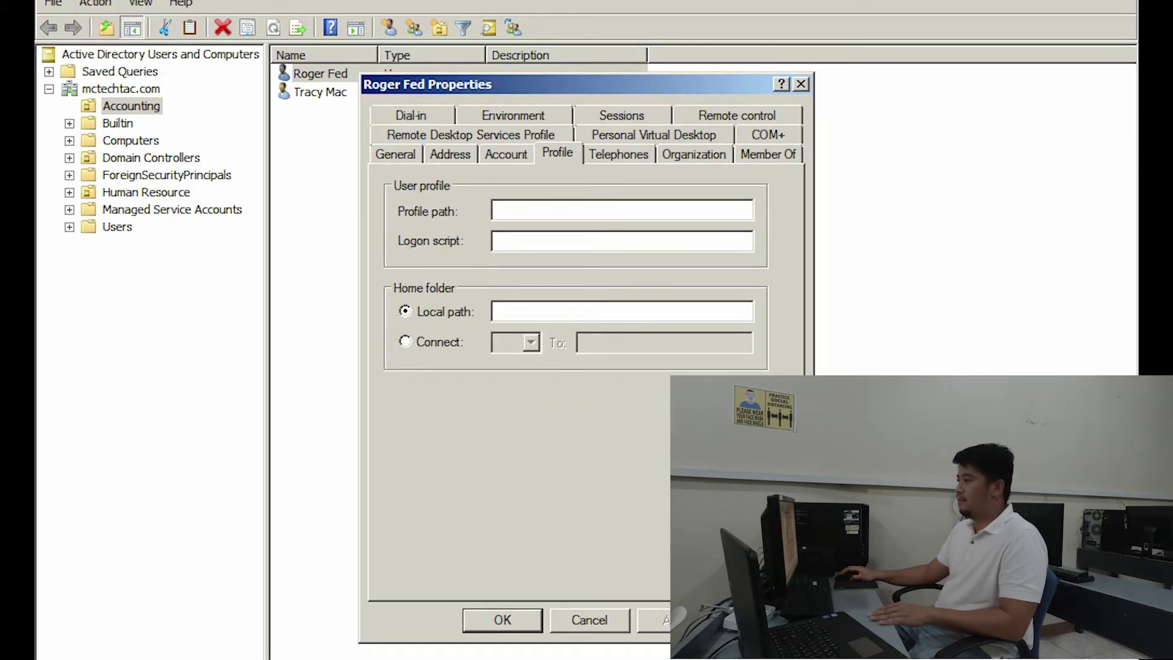
# Connect the home folder as X: to \\DC1\NSD\<user's name> and save it.
pyautogui.click(405, 341)
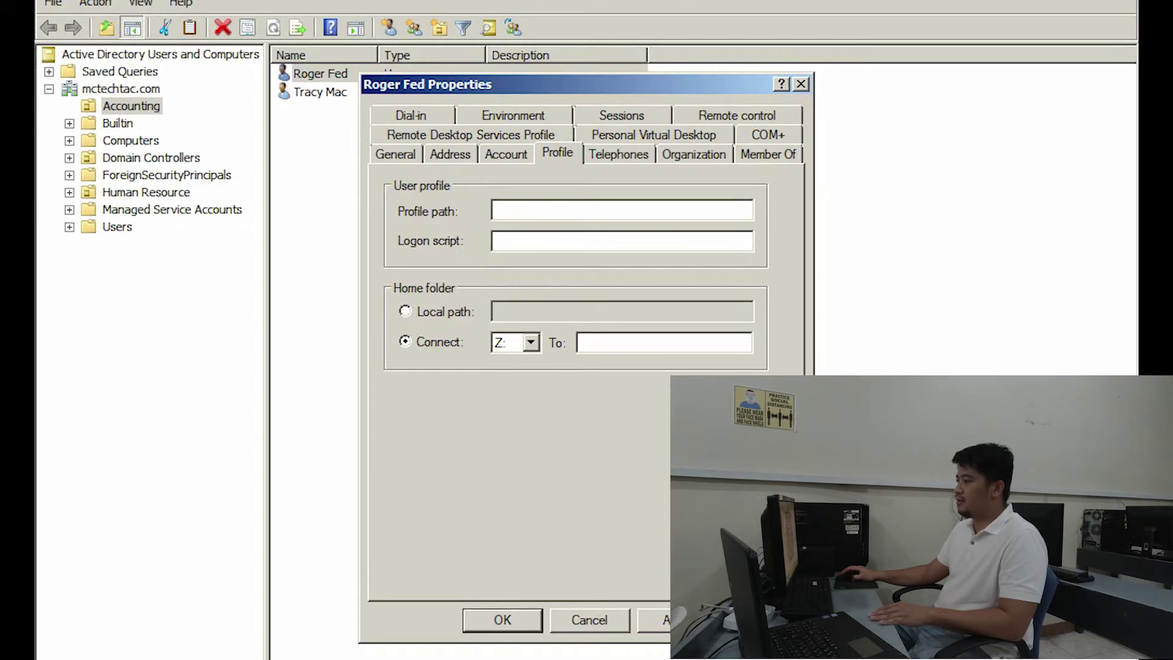
pyautogui.click(531, 342)
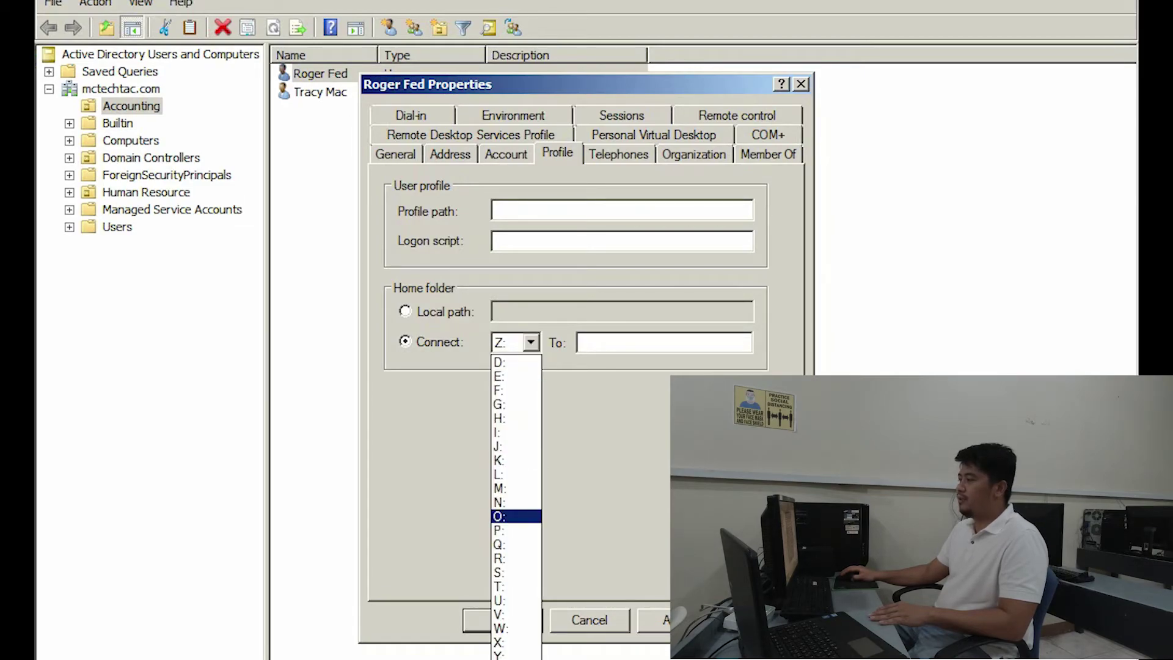
pyautogui.press('Return')
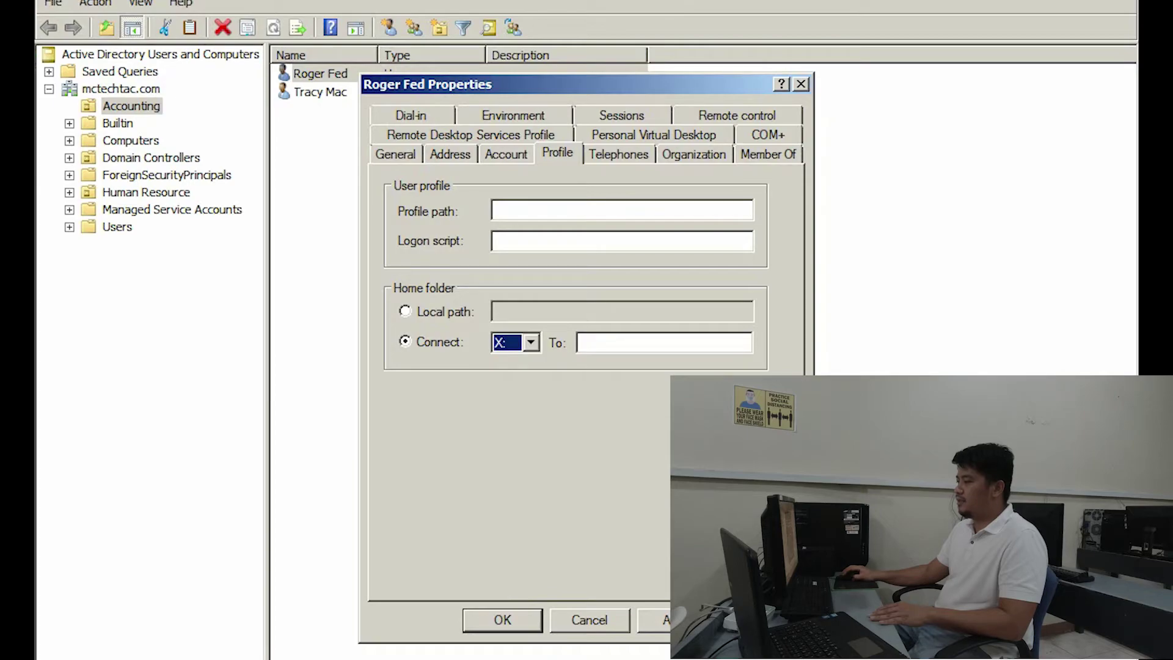
pyautogui.click(579, 342)
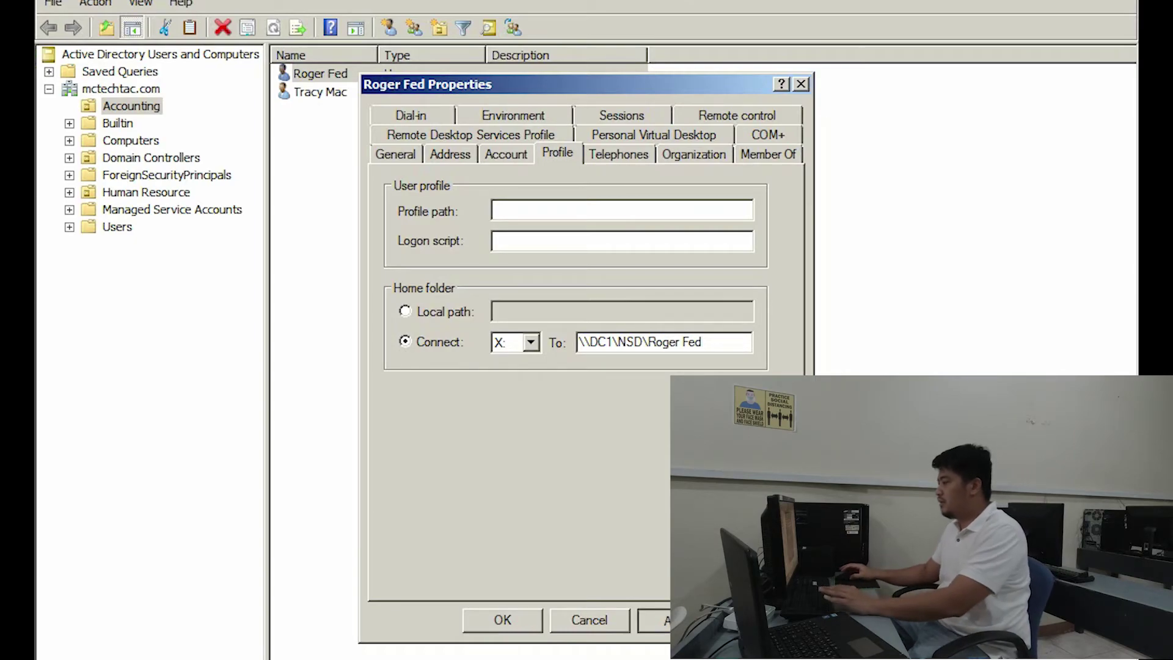
pyautogui.press('Return')
pyautogui.click(320, 91)
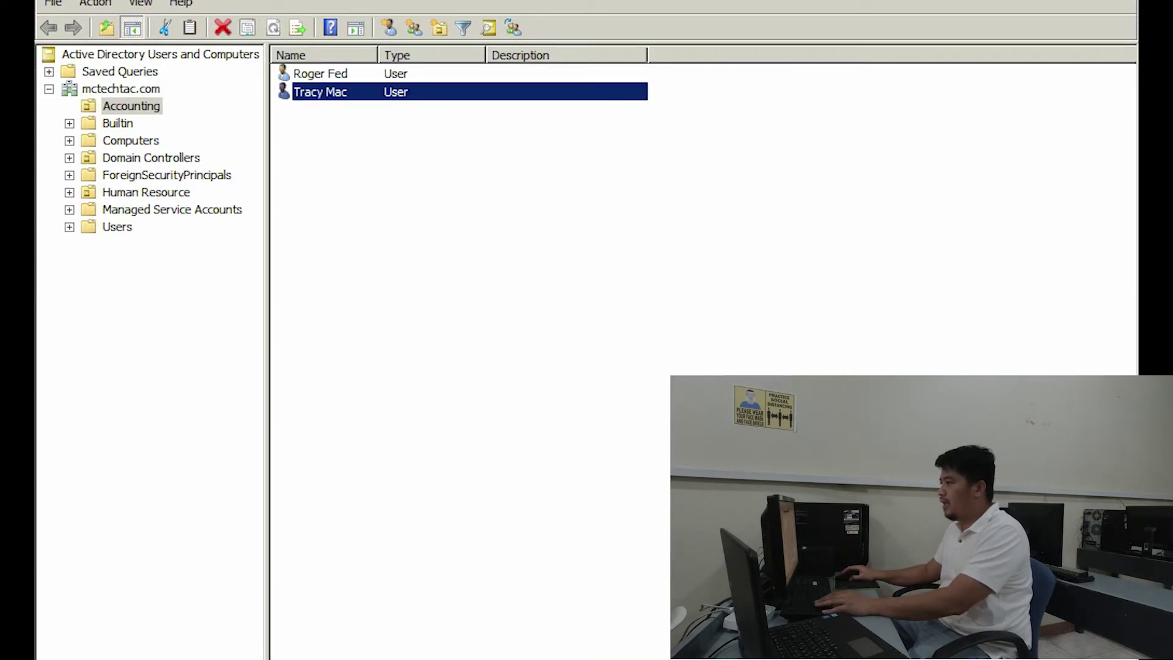
# Open the second Accounting user's Properties on the Profile tab.
pyautogui.rightClick(327, 91)
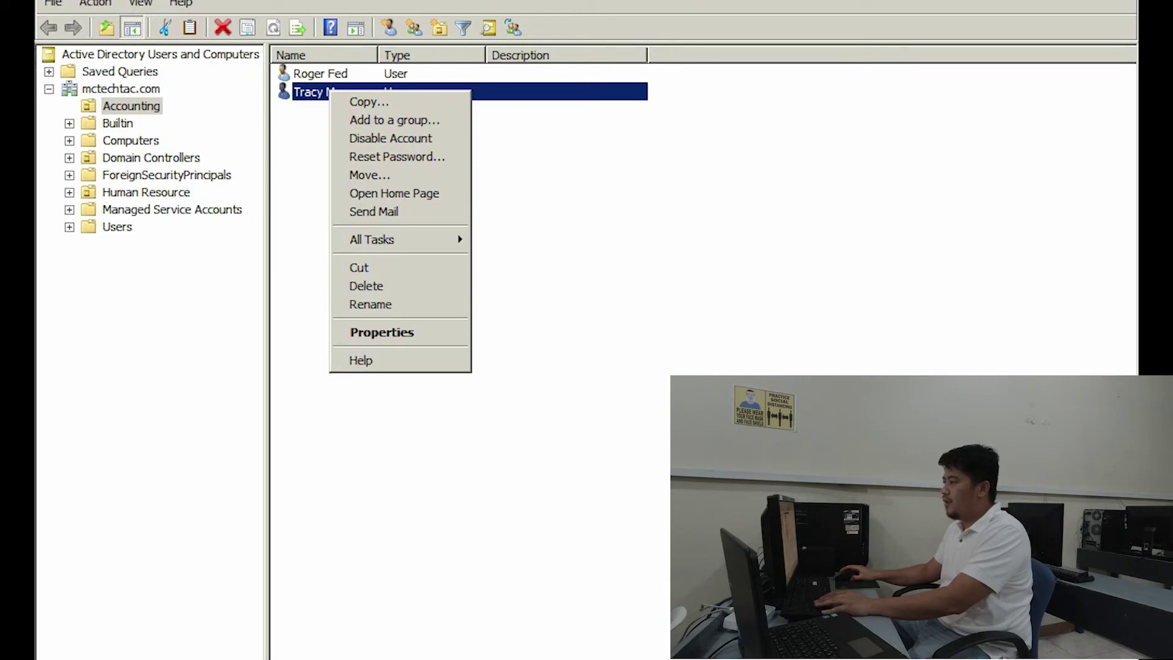
pyautogui.click(354, 173)
pyautogui.click(557, 153)
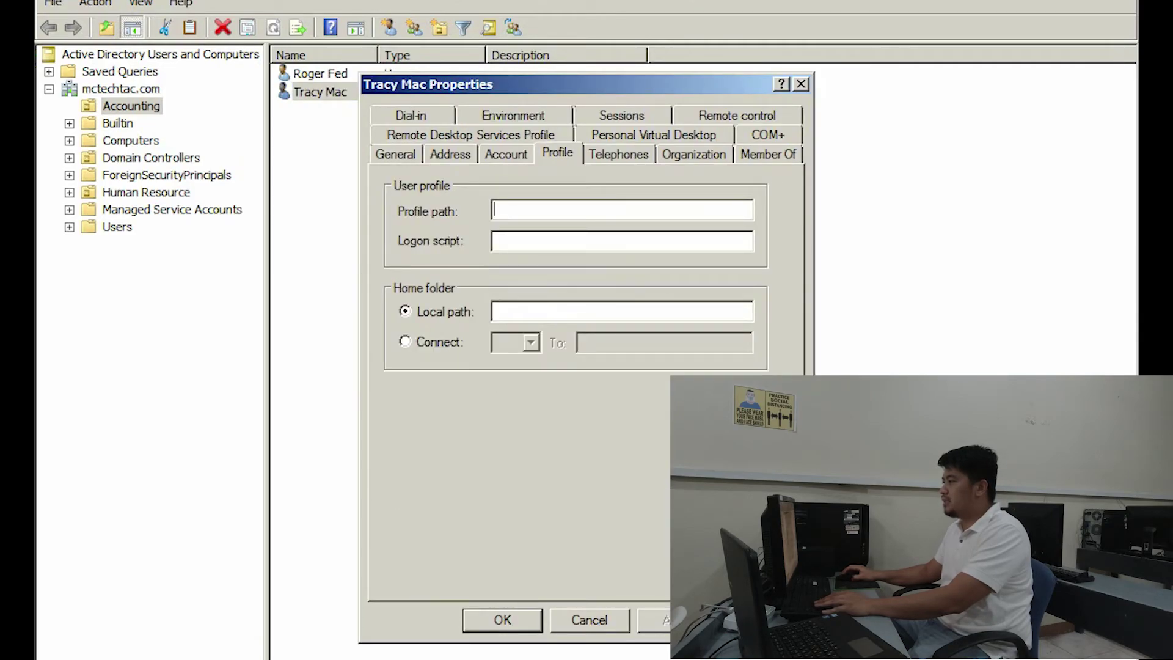
# Connect this user's home folder as X: to \\DC1\NSD\<user's name>, save, and refresh the list.
pyautogui.click(405, 341)
pyautogui.click(531, 342)
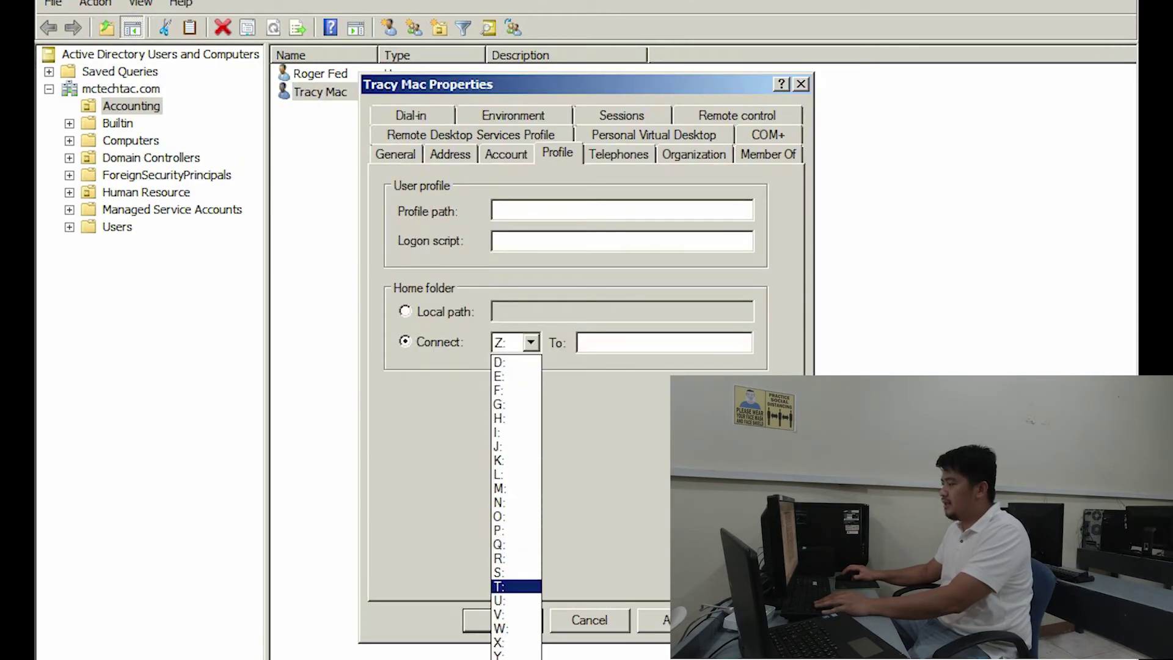
pyautogui.click(517, 628)
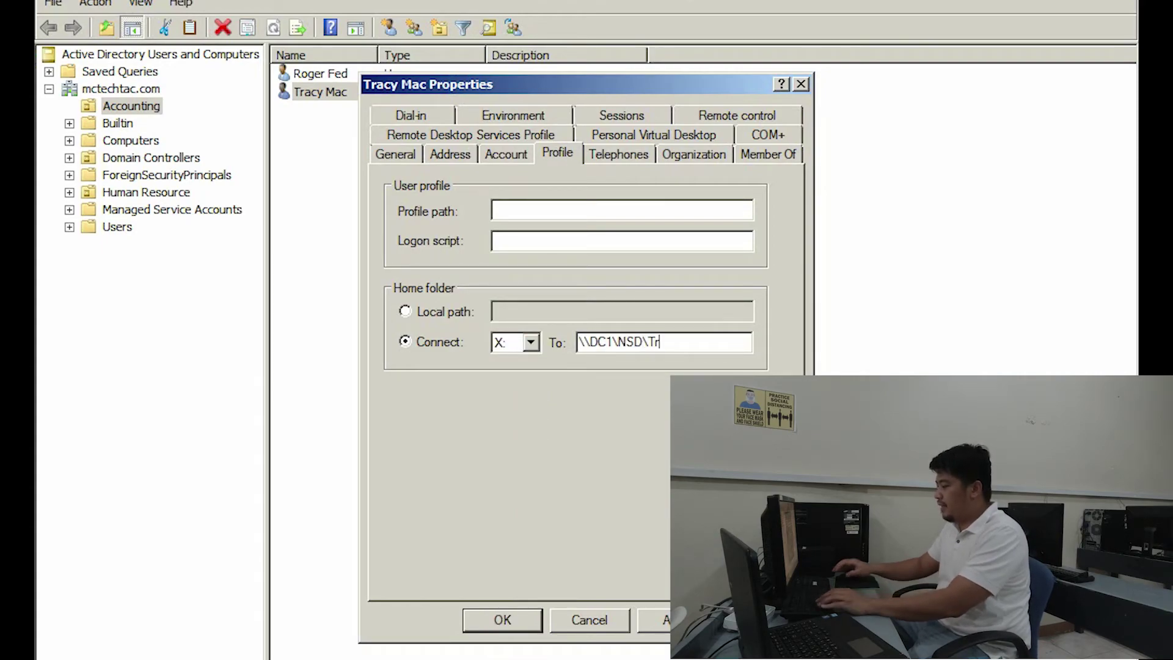
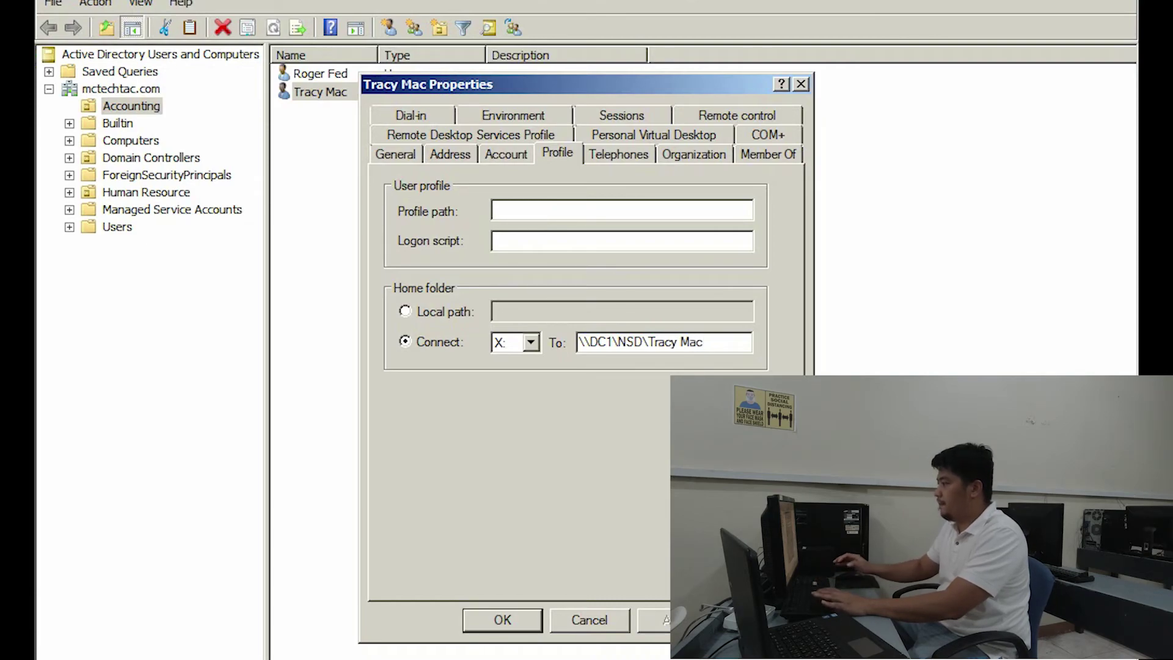
pyautogui.press('Return')
pyautogui.press('F5')
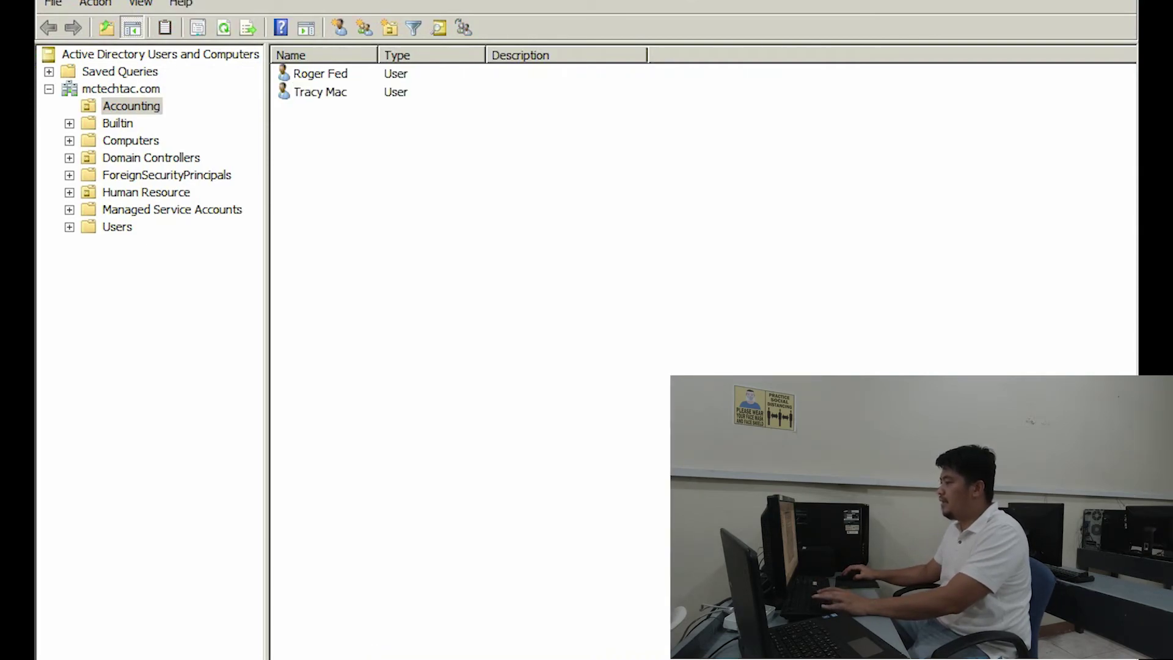